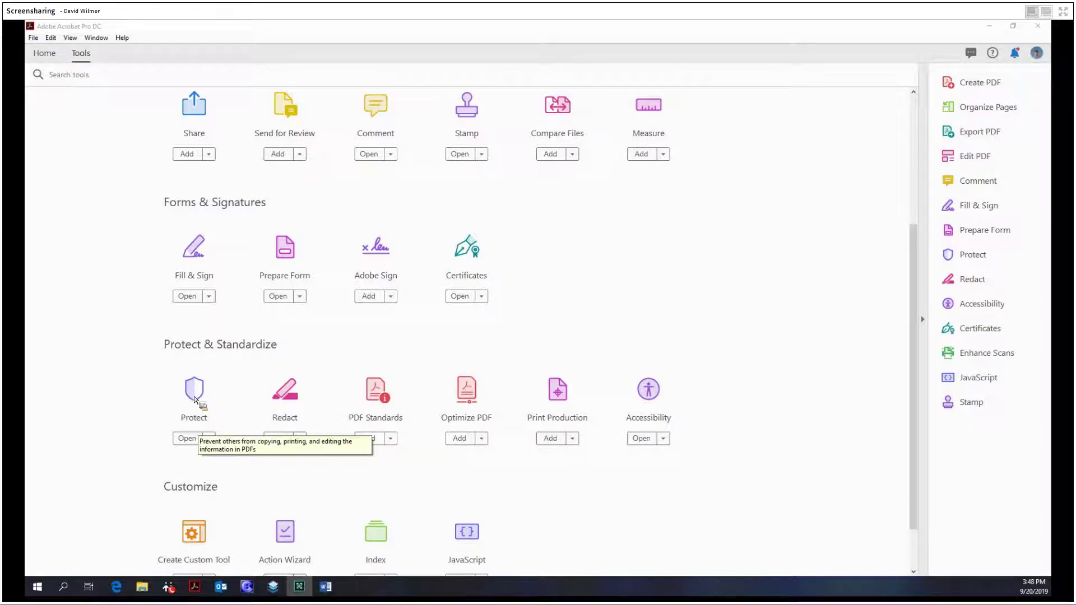
Open the Protect tool and load Meridian_RFP_website.pdf to protect it.
{"action": "left_click", "coordinate": [223, 413]}
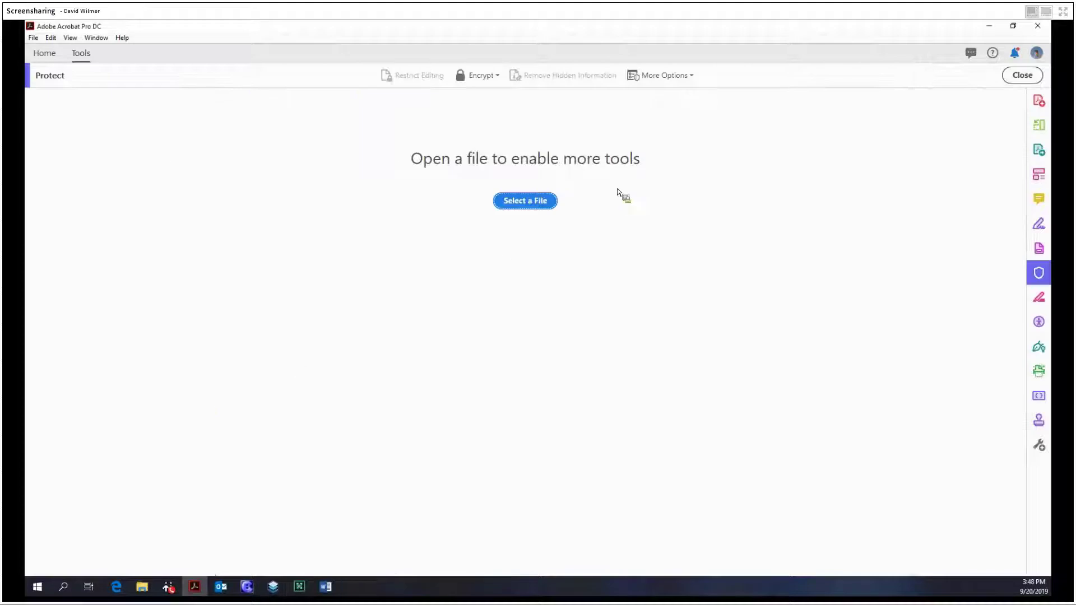
{"action": "left_click", "coordinate": [525, 201]}
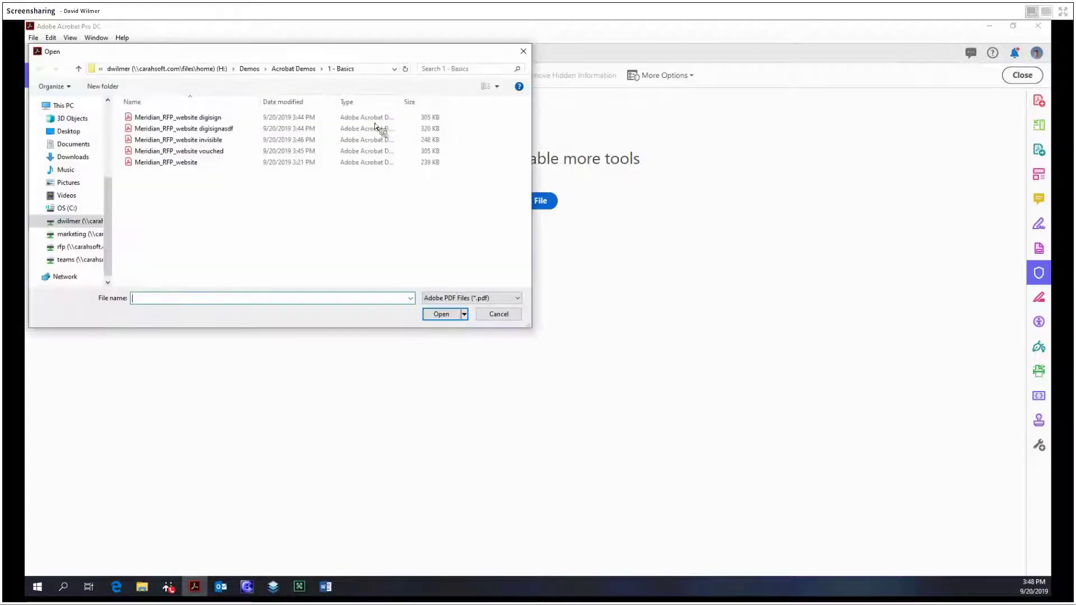
{"action": "double_click", "coordinate": [302, 162]}
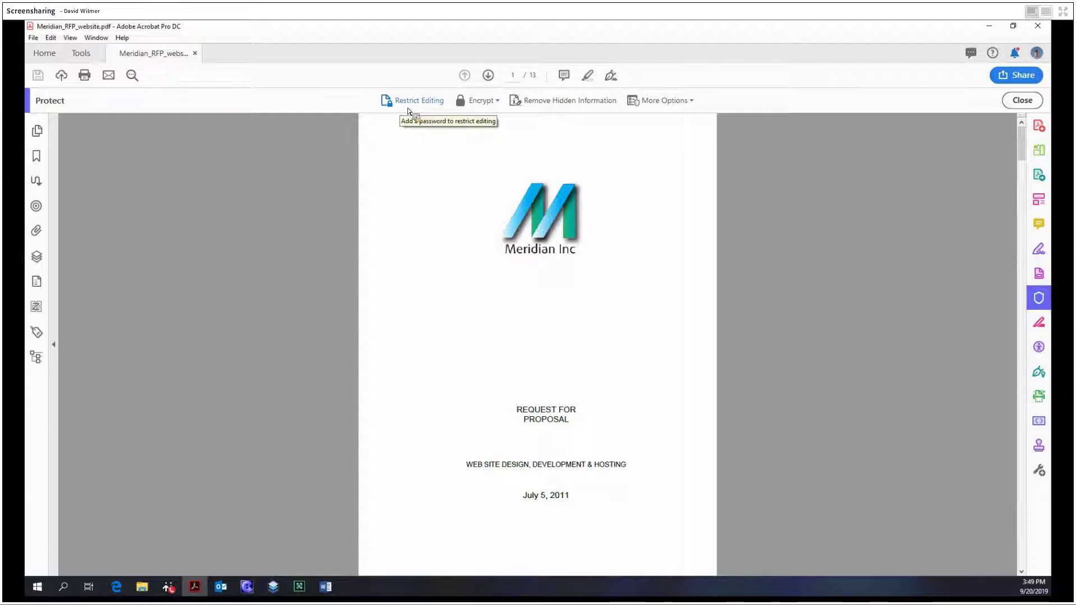
Restrict editing of the RFP with a confirmed permissions password, marking it SECURED.
{"action": "left_click", "coordinate": [413, 111]}
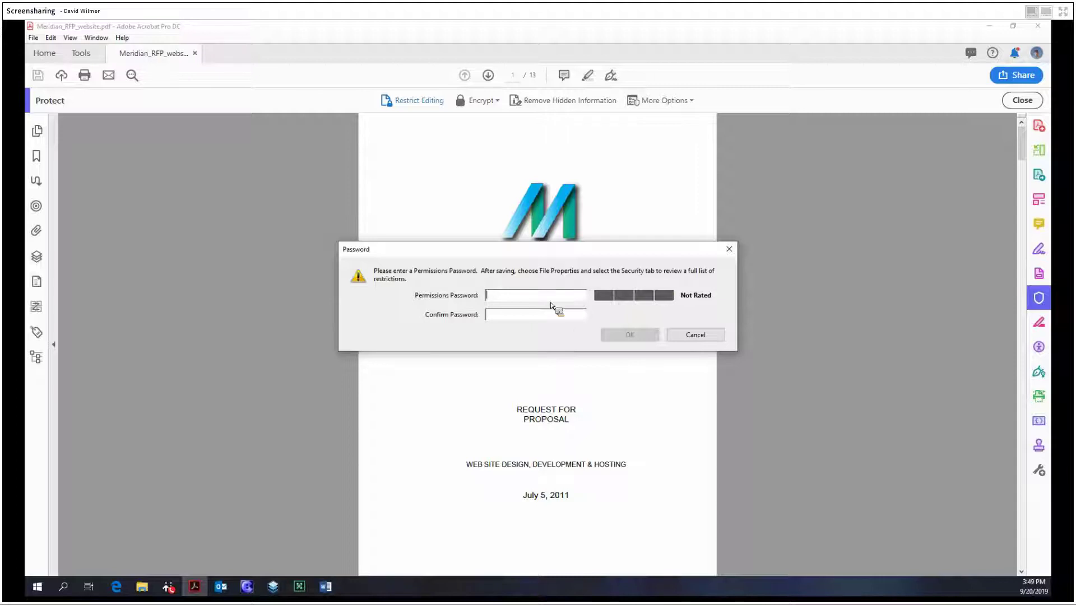
{"action": "type", "text": "**"}
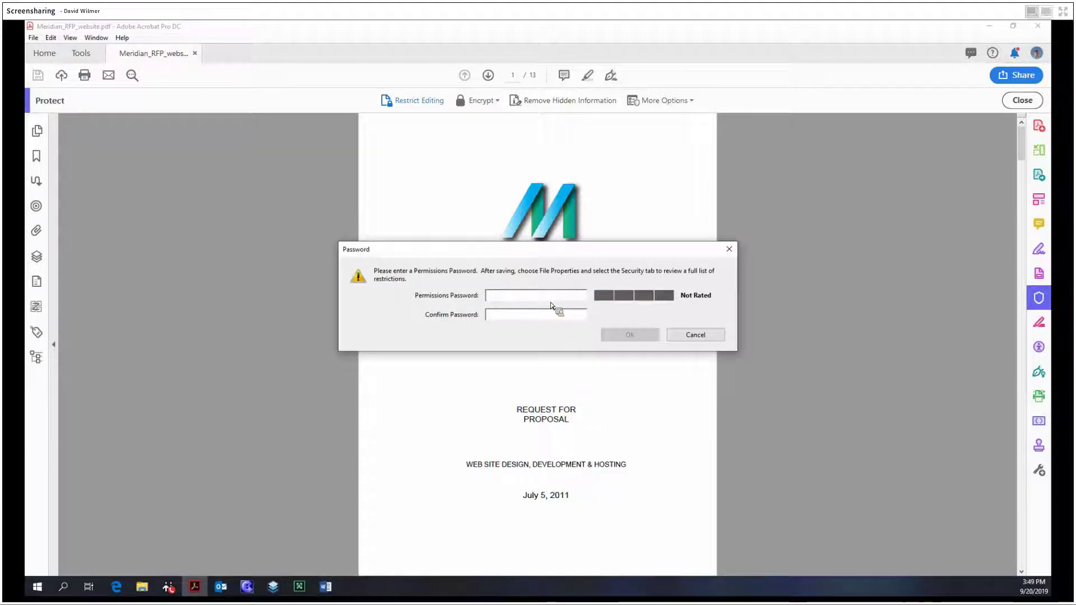
{"action": "type", "text": "***"}
{"action": "key", "text": "Tab"}
{"action": "type", "text": "*****"}
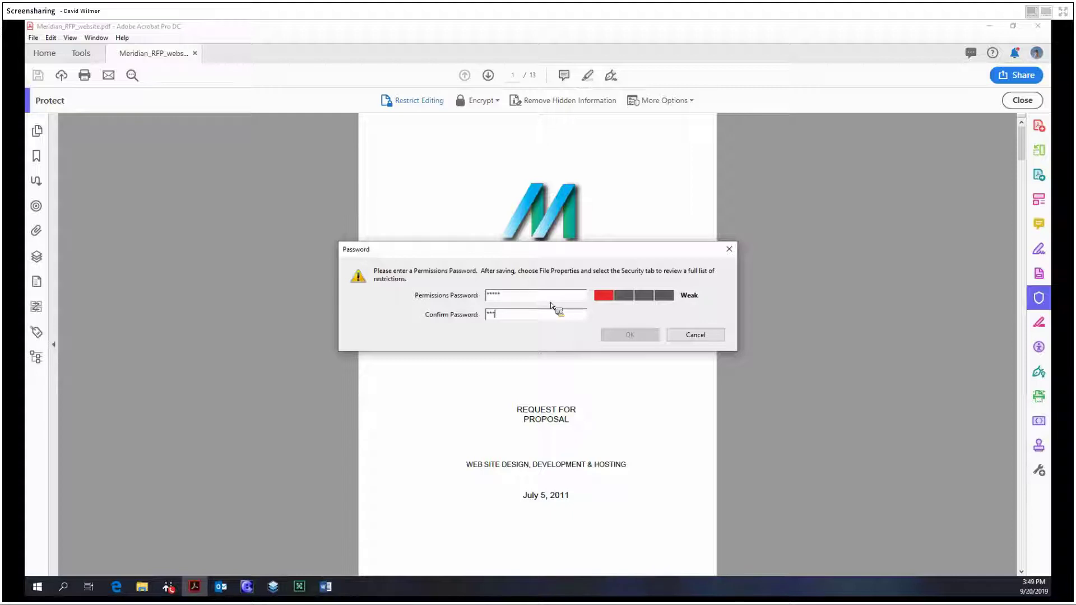
{"action": "left_click", "coordinate": [654, 336]}
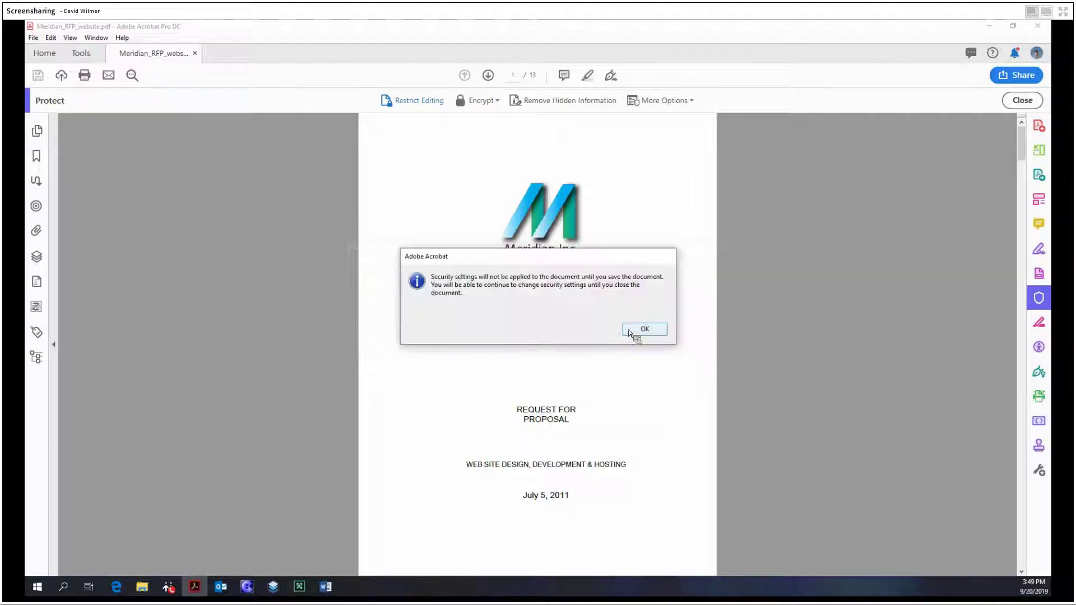
{"action": "left_click", "coordinate": [631, 329]}
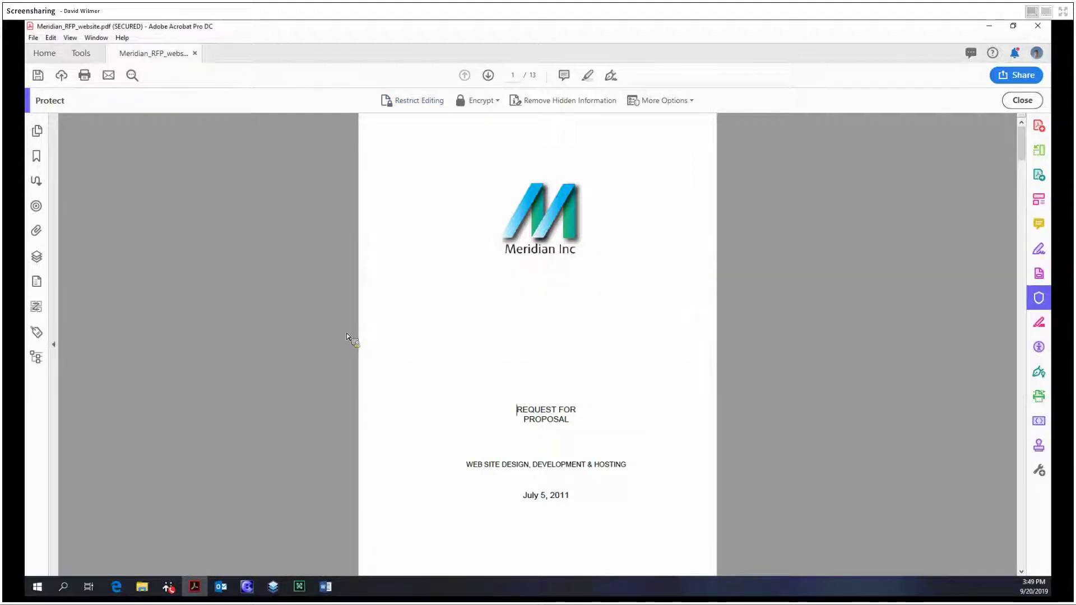
Save the secured RFP, replacing the existing Meridian_RFP_website.pdf.
{"action": "key", "text": "ctrl+shift+s"}
{"action": "key", "text": "Return"}
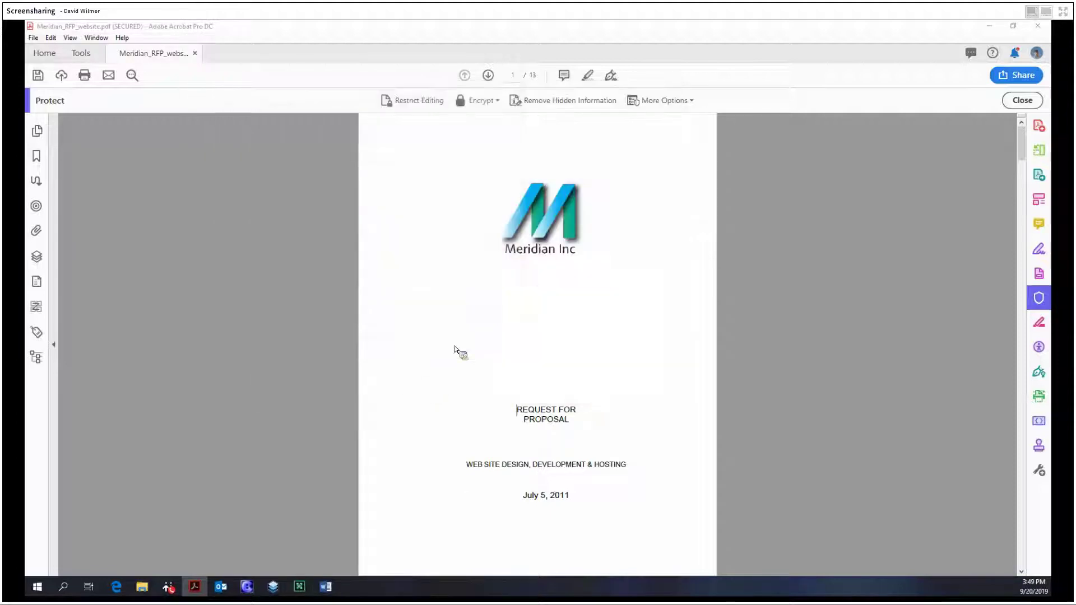
{"action": "key", "text": "Return"}
{"action": "left_click", "coordinate": [570, 346]}
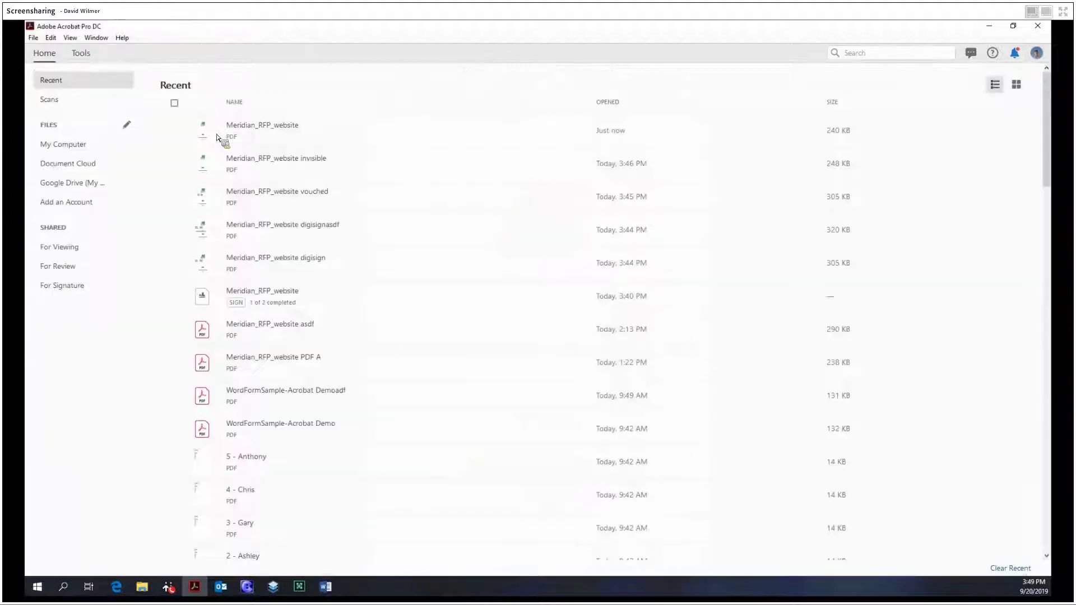
Close the RFP, reopen it from recent files, and show the Certificates tools.
{"action": "left_click", "coordinate": [195, 53]}
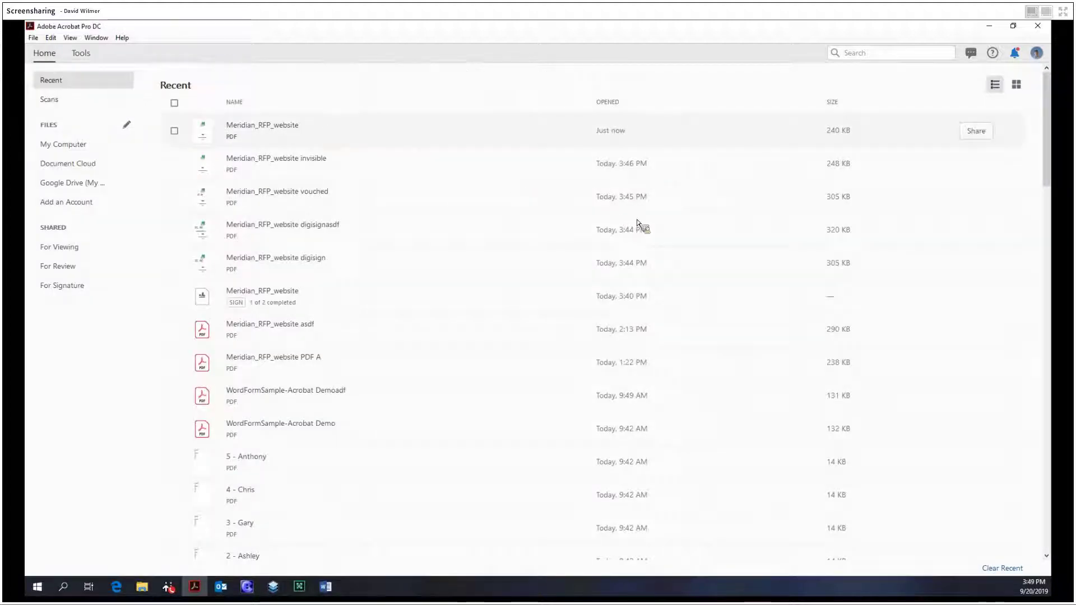
{"action": "left_click", "coordinate": [262, 125]}
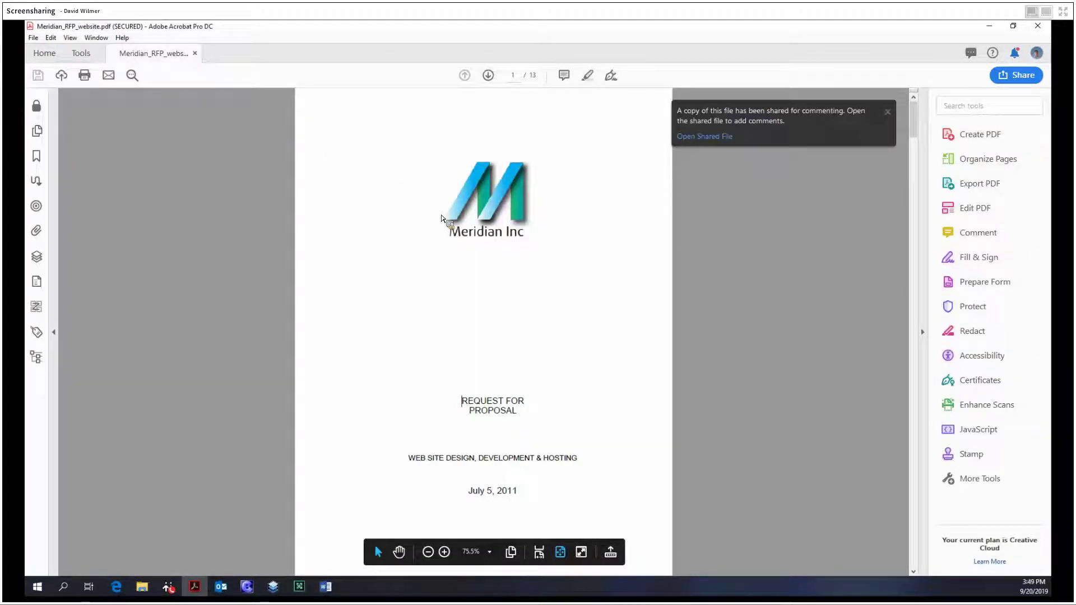
{"action": "left_click", "coordinate": [887, 111]}
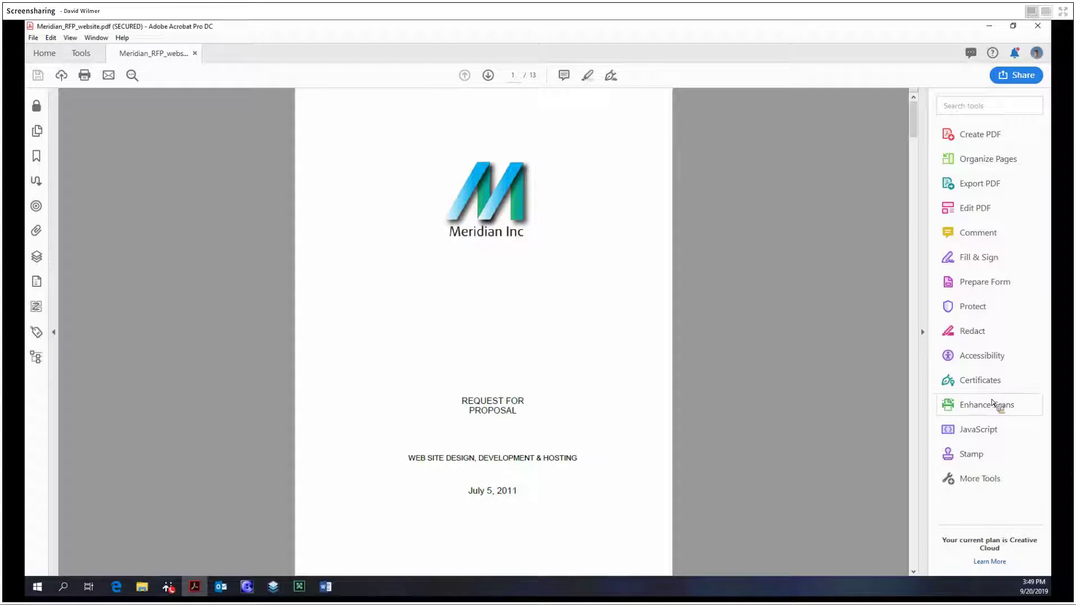
{"action": "left_click", "coordinate": [980, 381]}
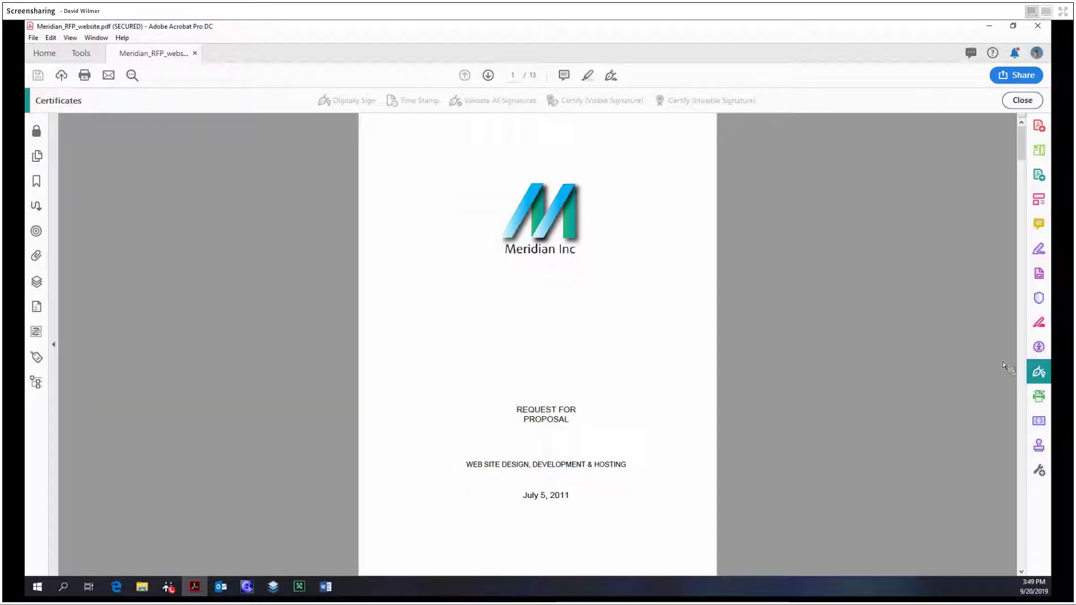
Unlock the RFP's security settings via Encrypt with Password using the permissions password.
{"action": "left_click", "coordinate": [1038, 297]}
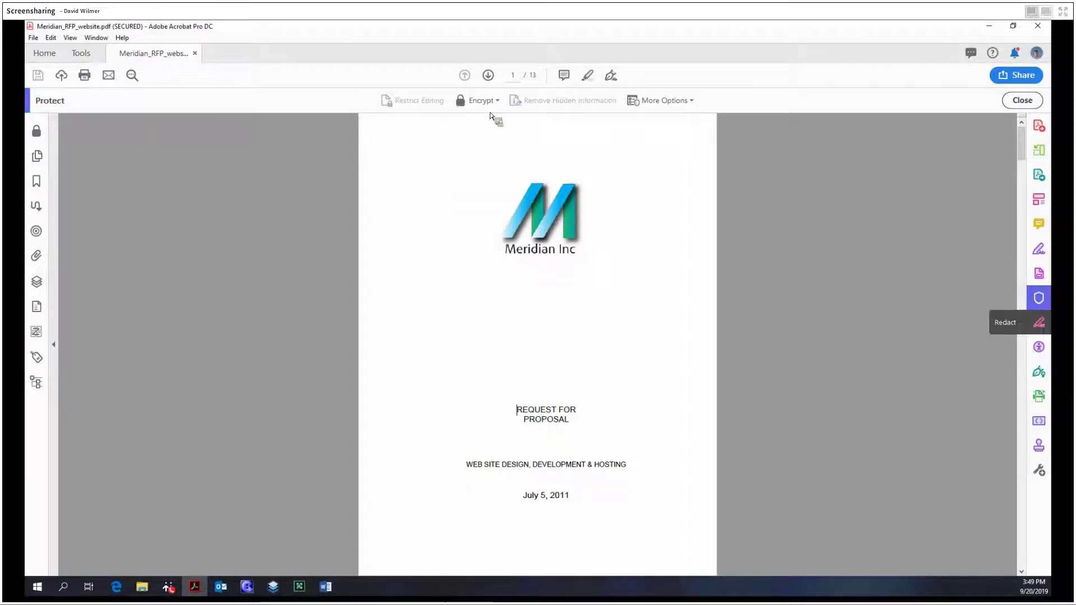
{"action": "left_click", "coordinate": [483, 101]}
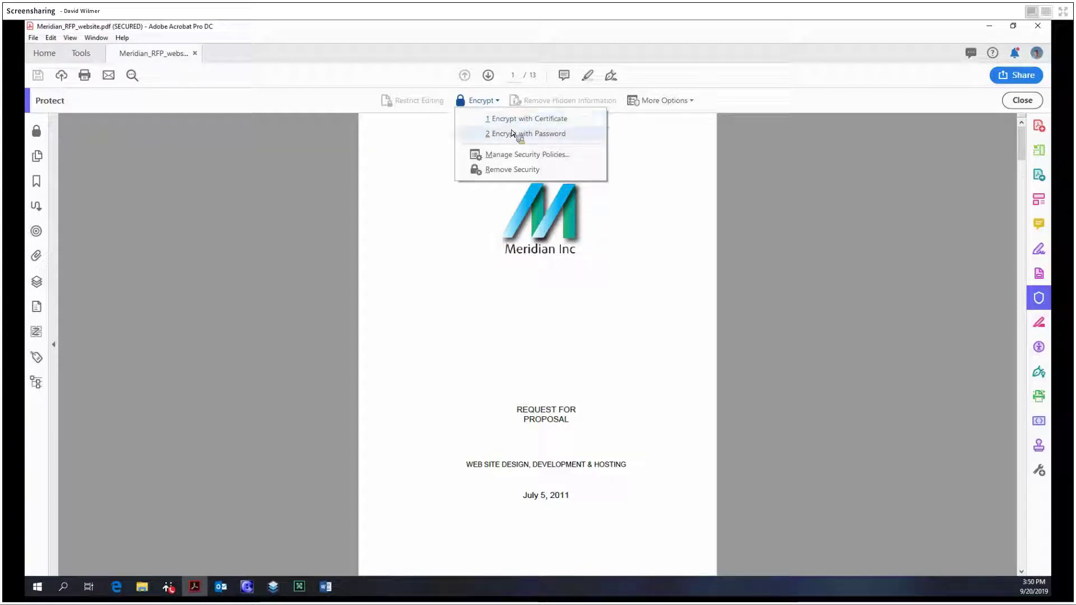
{"action": "left_click", "coordinate": [519, 133]}
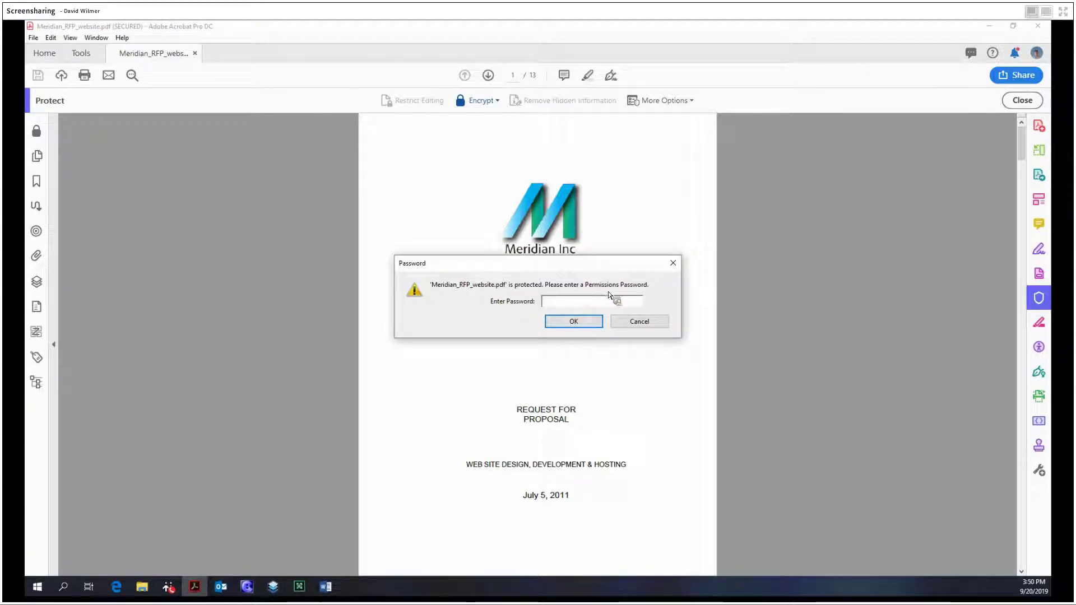
{"action": "key", "text": "Return"}
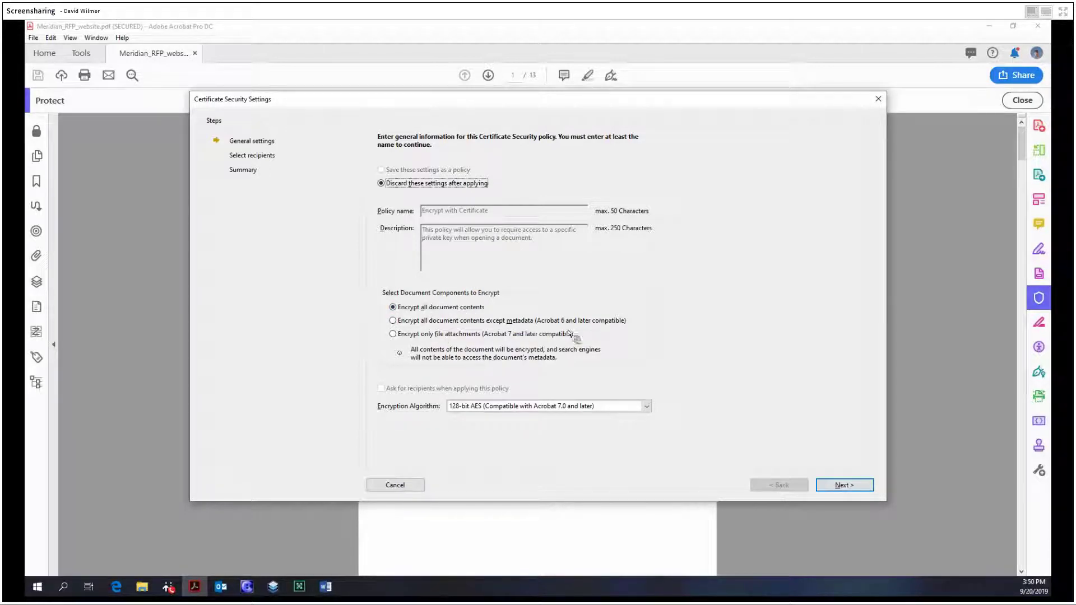
Encrypt all RFP contents with a certificate, using your own digital ID as recipient.
{"action": "left_click", "coordinate": [866, 489]}
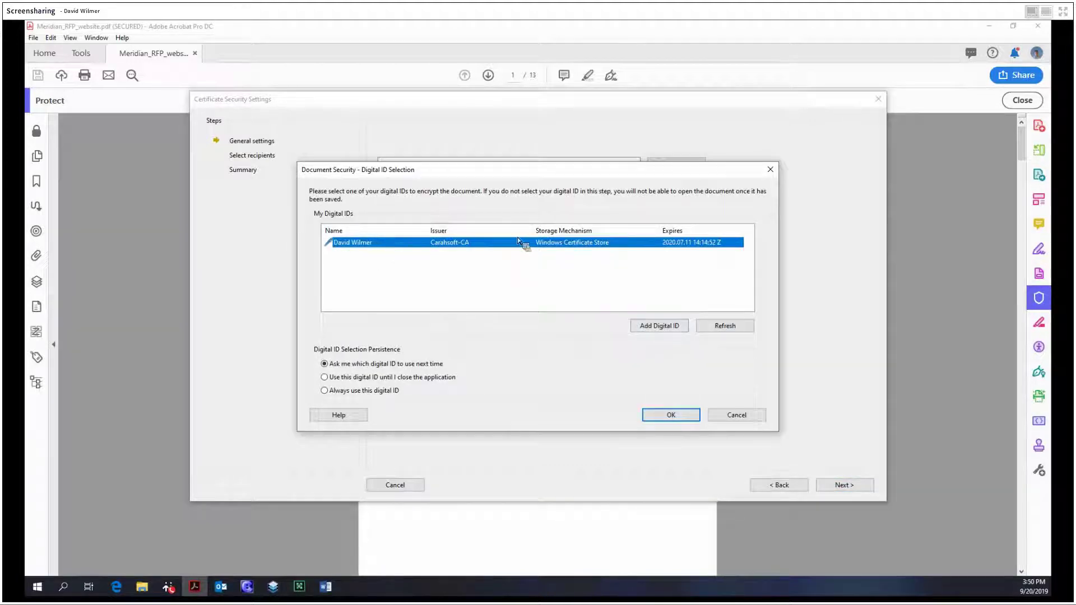
{"action": "left_click", "coordinate": [684, 415]}
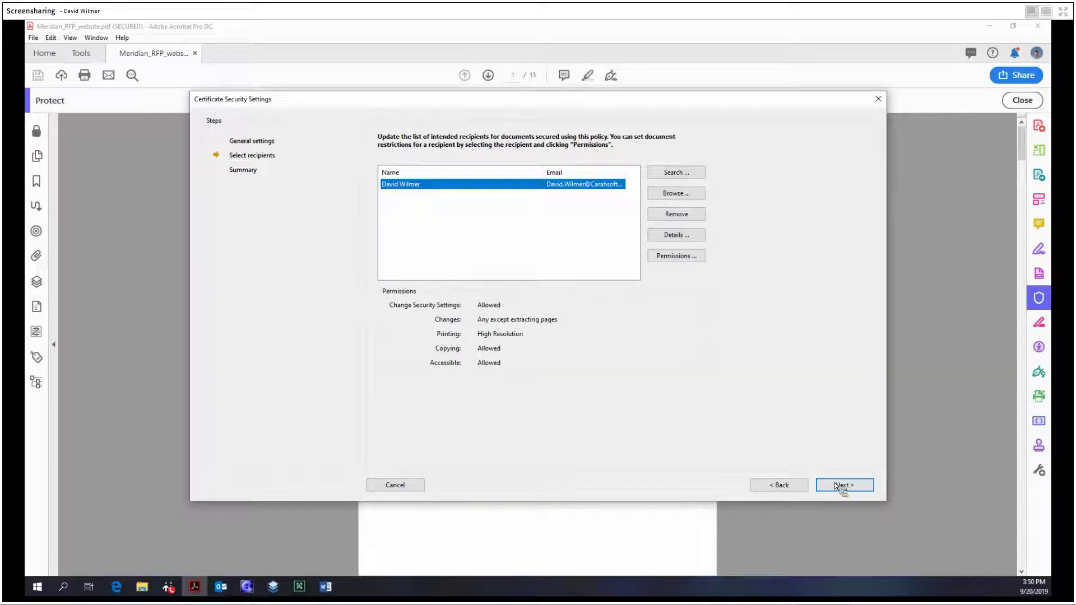
{"action": "left_click", "coordinate": [836, 485]}
{"action": "left_click", "coordinate": [826, 484]}
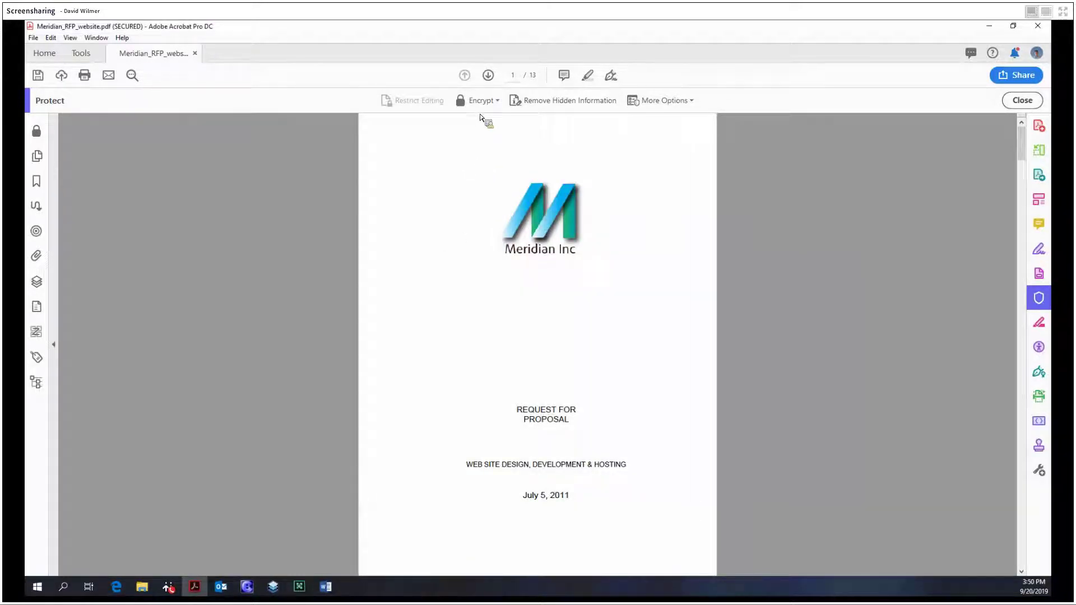
{"action": "left_click", "coordinate": [480, 106]}
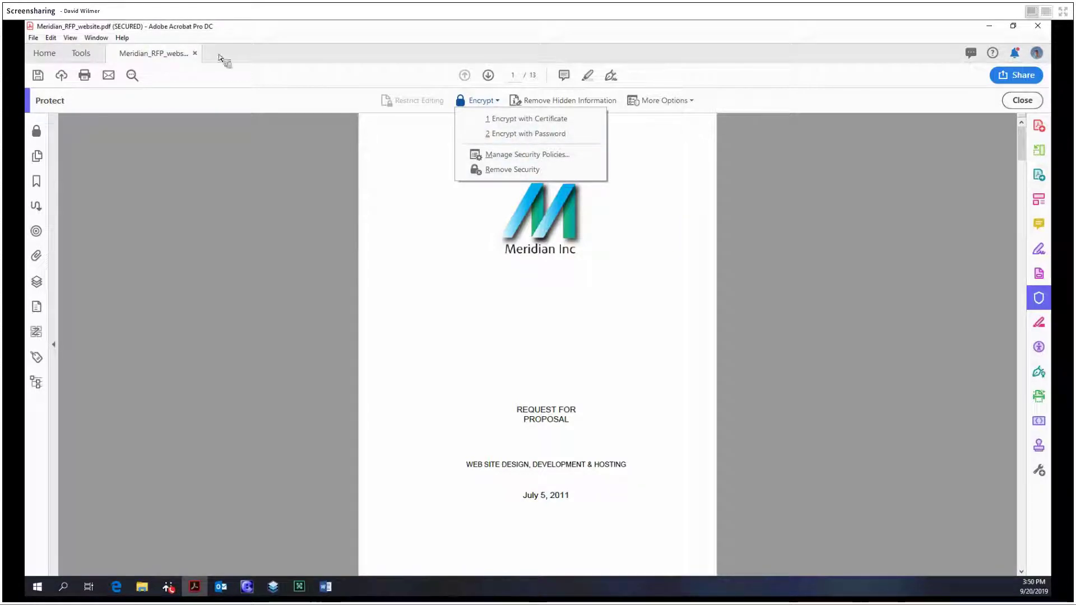
Set Encrypt with Password to require an open password and a permissions password.
{"action": "left_click", "coordinate": [566, 135]}
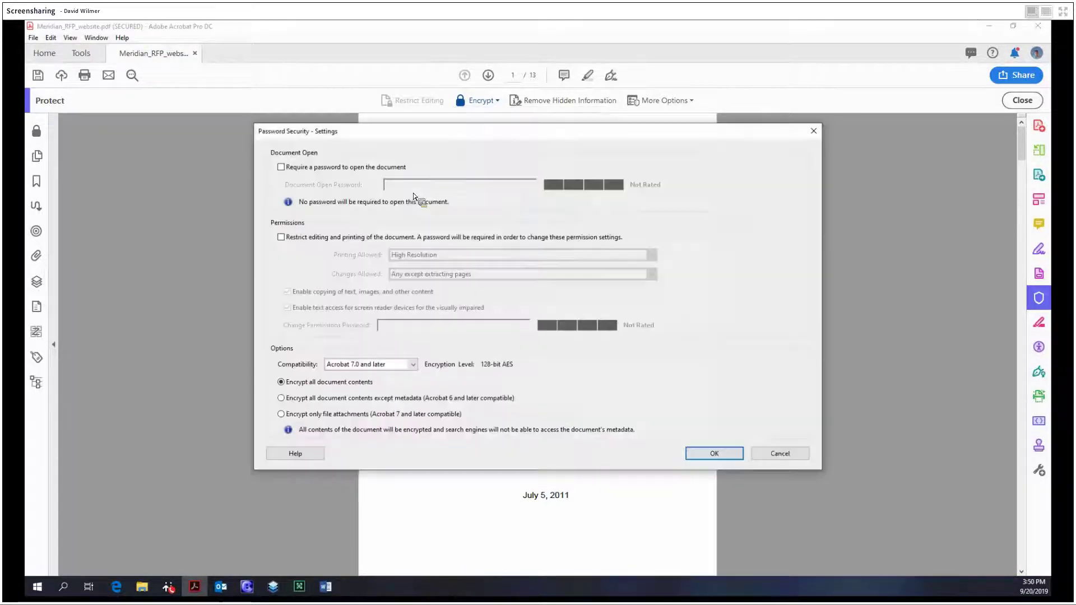
{"action": "left_click", "coordinate": [320, 168]}
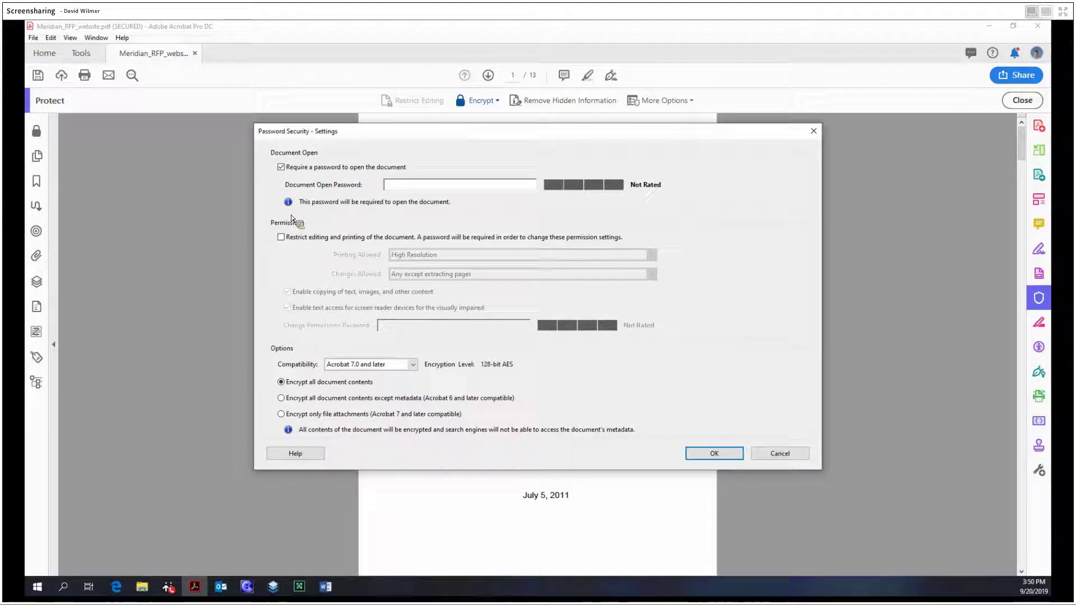
{"action": "left_click", "coordinate": [335, 235]}
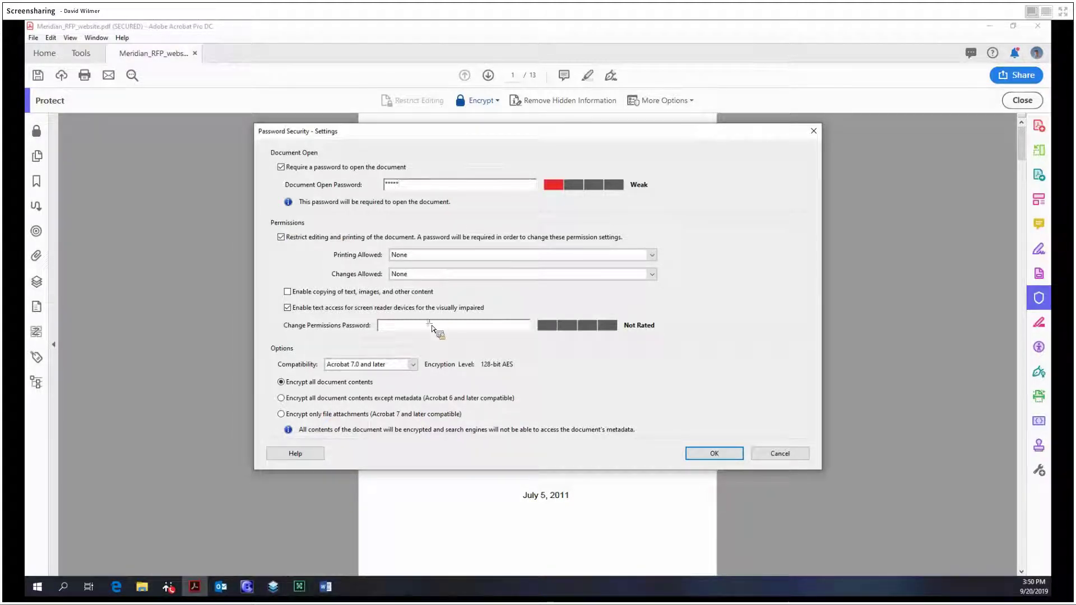
{"action": "type", "text": "******"}
{"action": "left_click", "coordinate": [392, 324]}
Apply password security, confirming both passwords, with printing and changes set to None.
{"action": "left_click", "coordinate": [711, 455]}
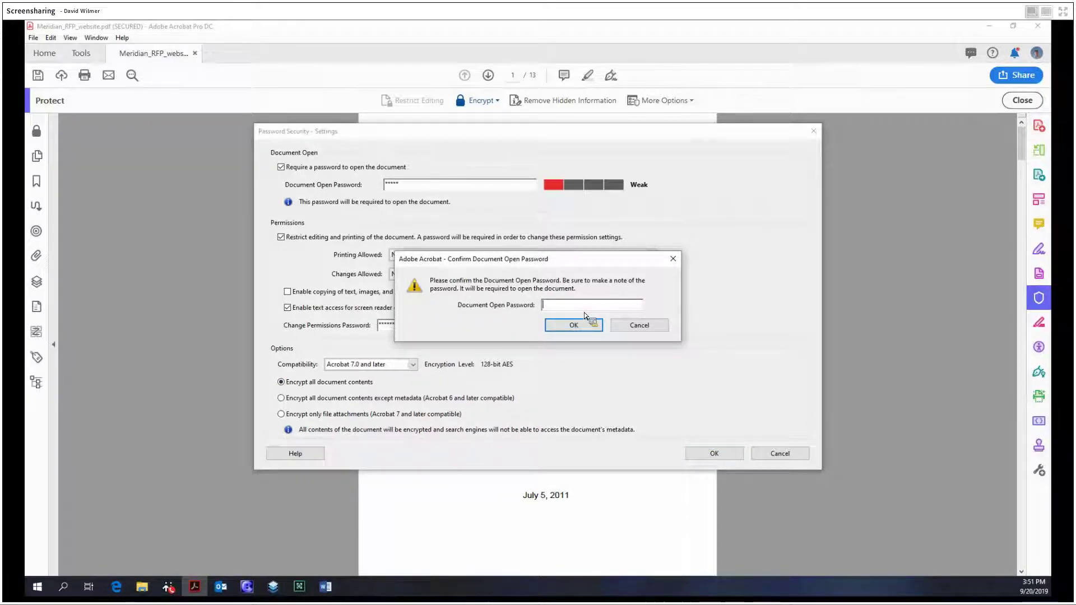
{"action": "type", "text": "*****"}
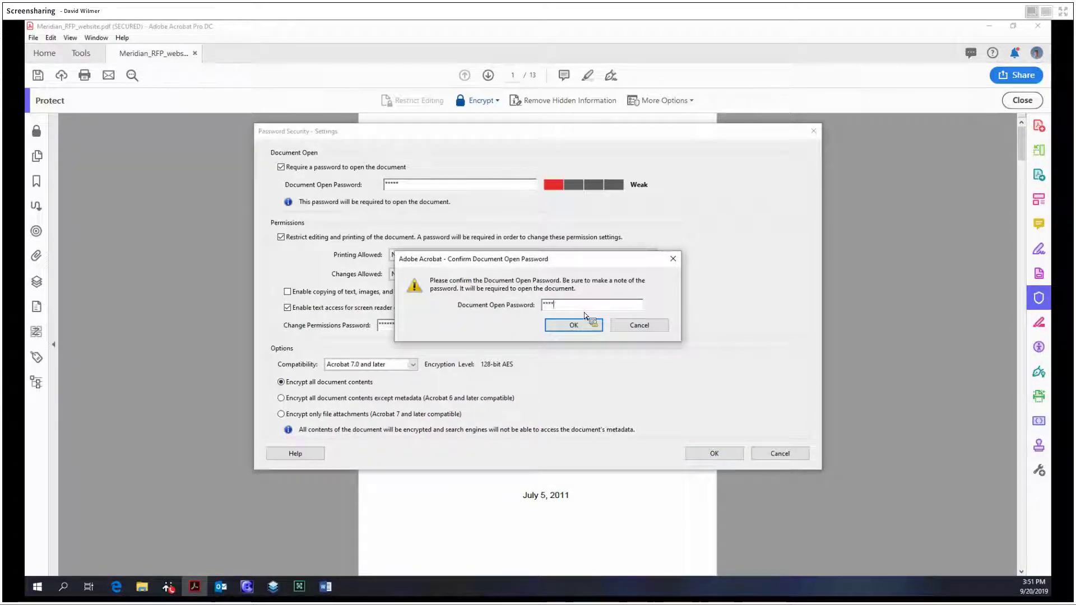
{"action": "key", "text": "Return"}
{"action": "type", "text": "***"}
{"action": "key", "text": "Return"}
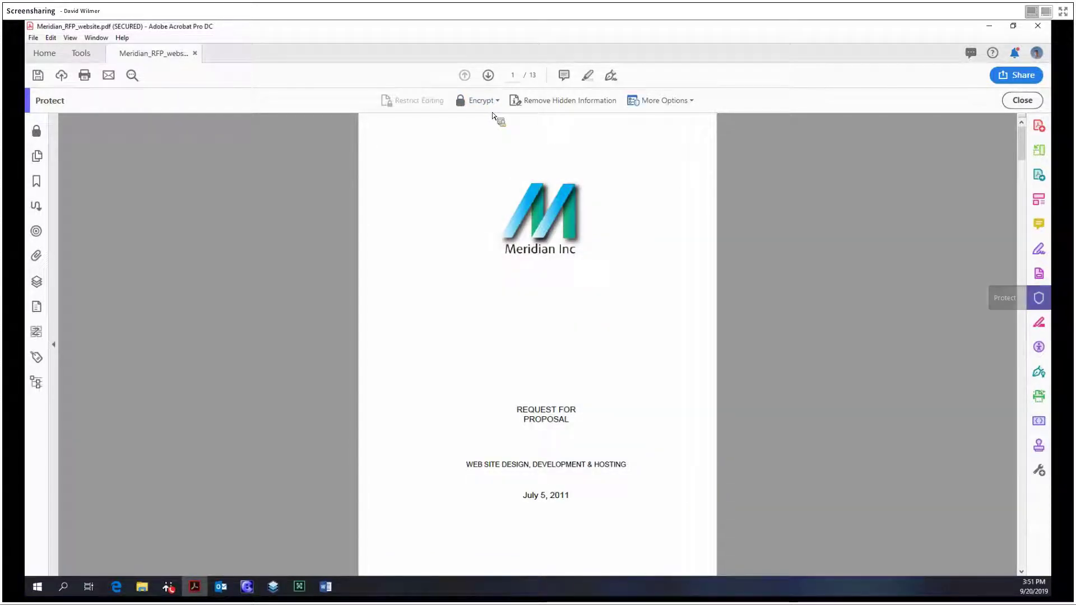
Review the Encrypt with Password policy in Managing Security Policies, then close it.
{"action": "left_click", "coordinate": [480, 101]}
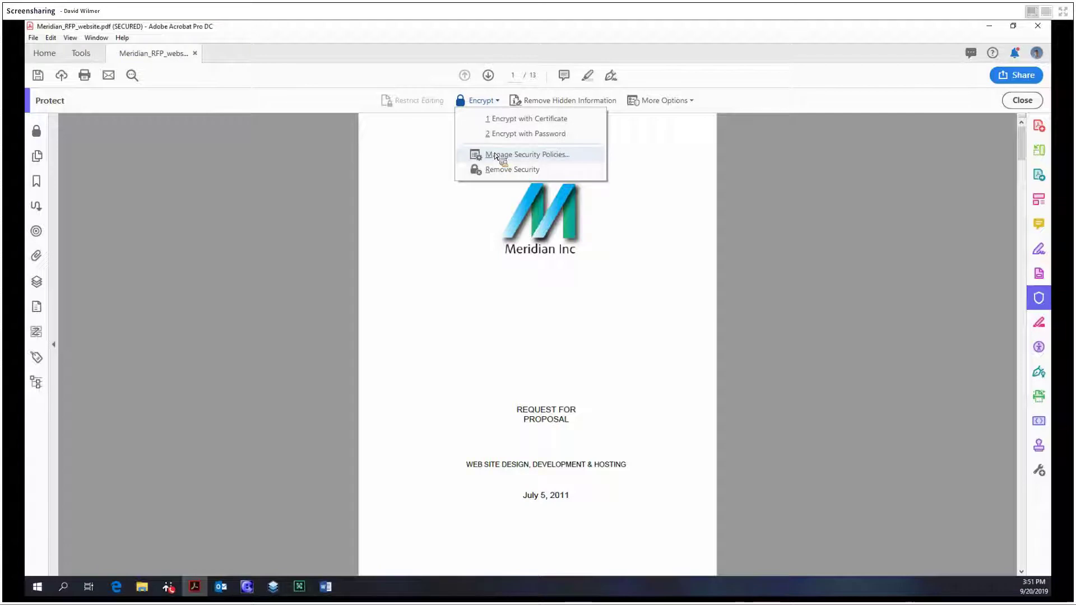
{"action": "left_click", "coordinate": [495, 156]}
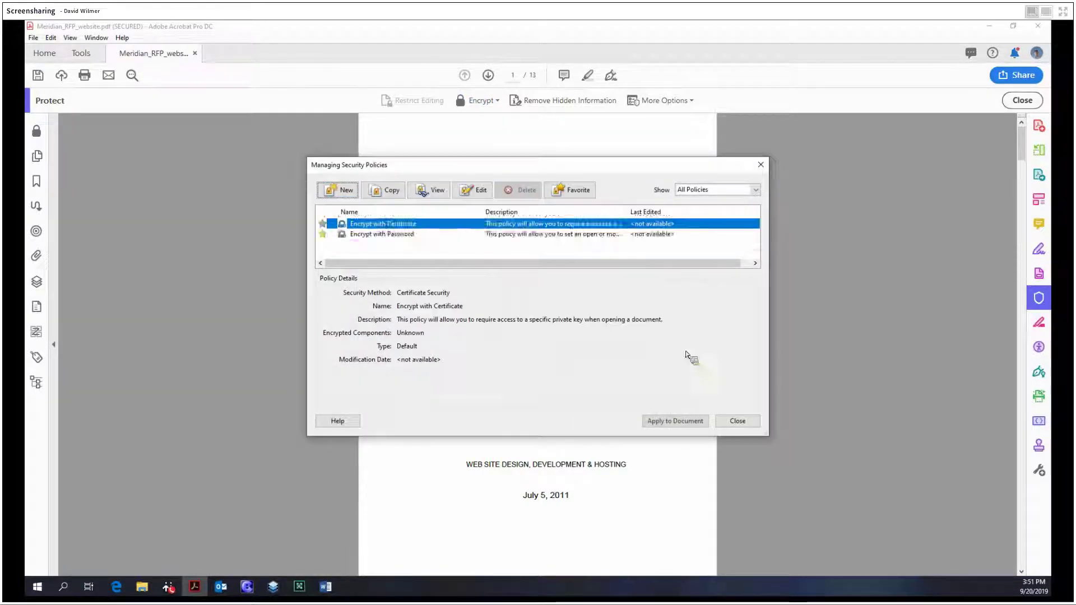
{"action": "key", "text": "Down"}
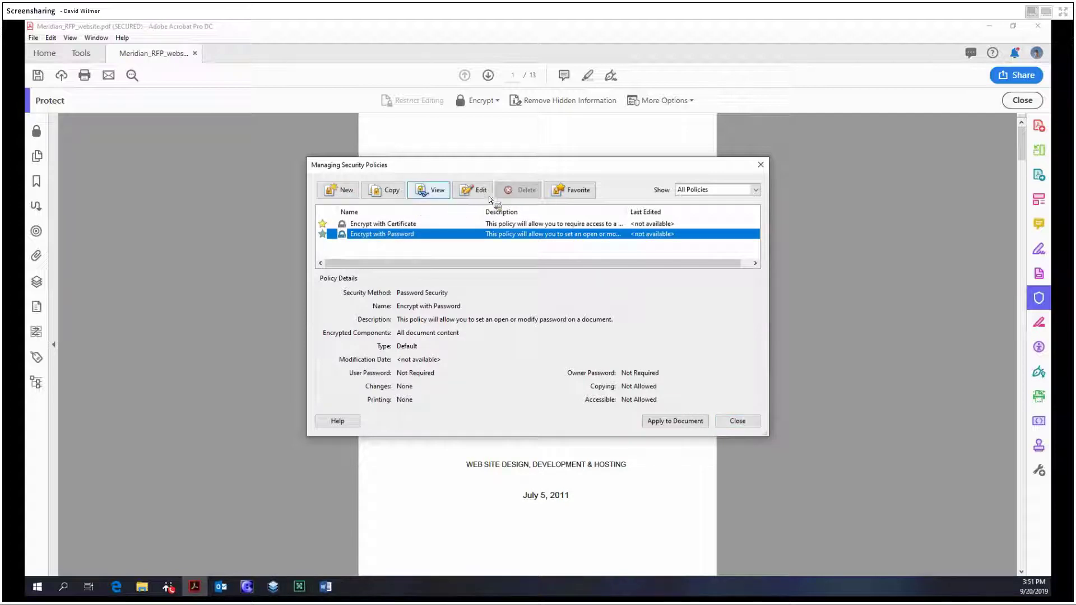
{"action": "left_click", "coordinate": [739, 420]}
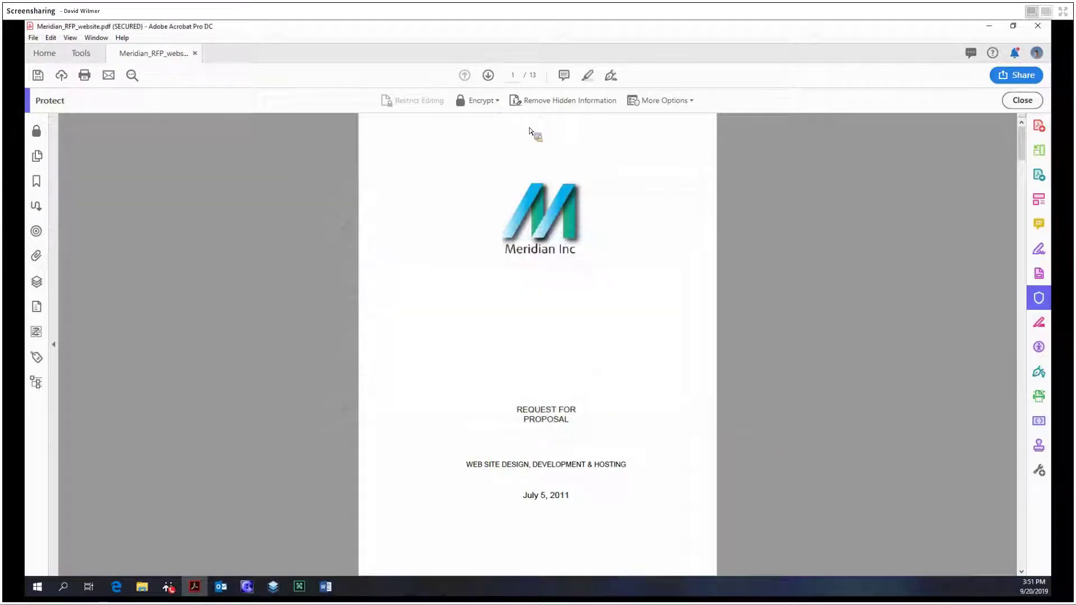
Remove the RFP's security and confirm it.
{"action": "left_click", "coordinate": [481, 101]}
{"action": "left_click", "coordinate": [493, 171]}
{"action": "left_click", "coordinate": [594, 325]}
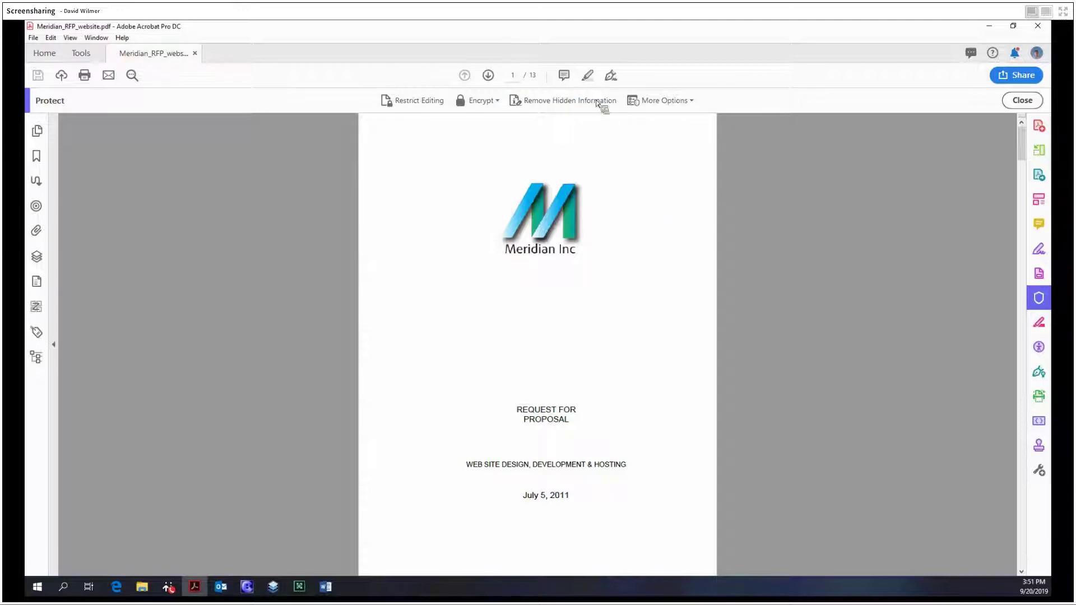
Run Remove Hidden Information to find the RFP's metadata, bookmarks, links and overlapping objects.
{"action": "left_click", "coordinate": [569, 101]}
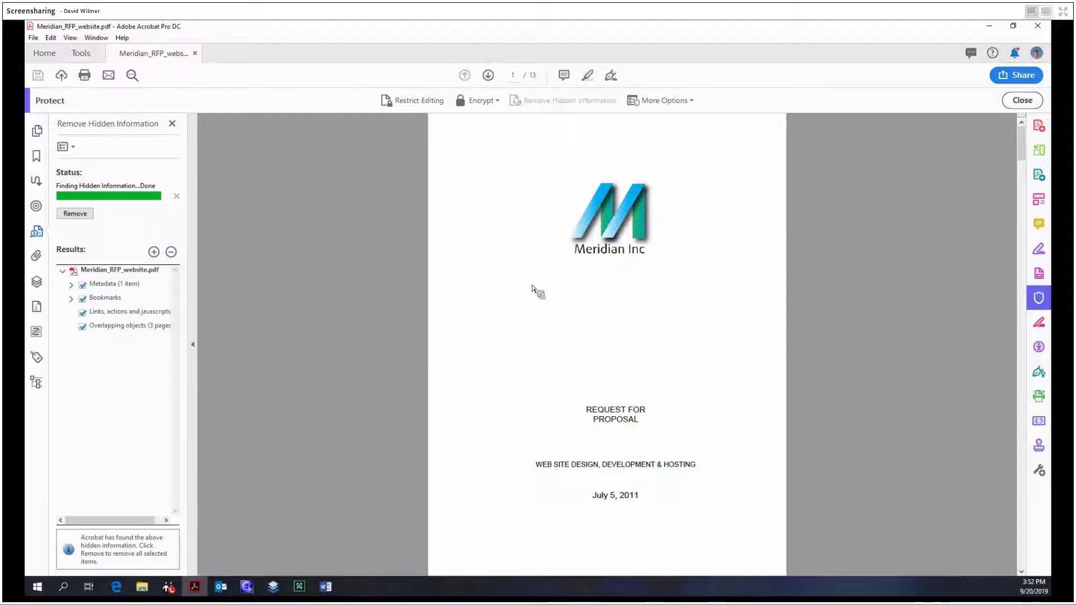
Verify Security Properties show No Security, cancel, and reopen the More Options menu.
{"action": "left_click", "coordinate": [659, 104]}
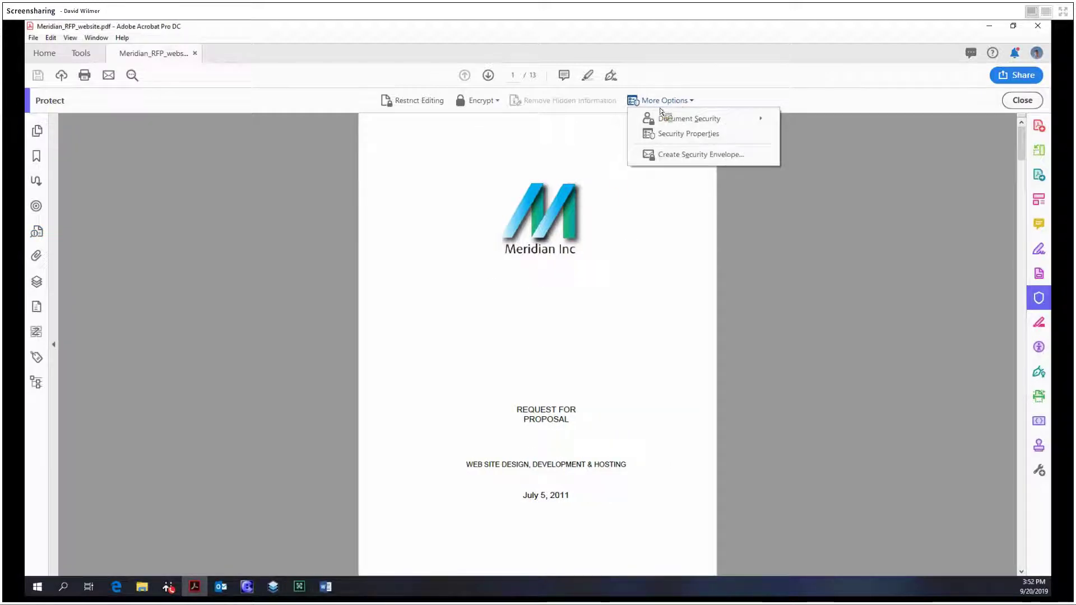
{"action": "mouse_move", "coordinate": [737, 118]}
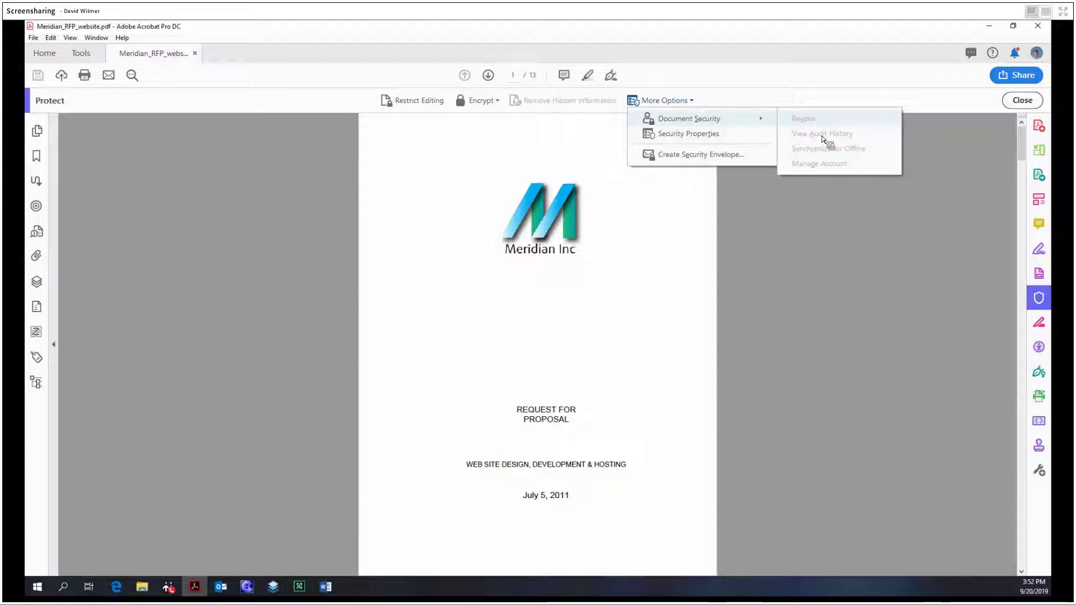
{"action": "left_click", "coordinate": [701, 140]}
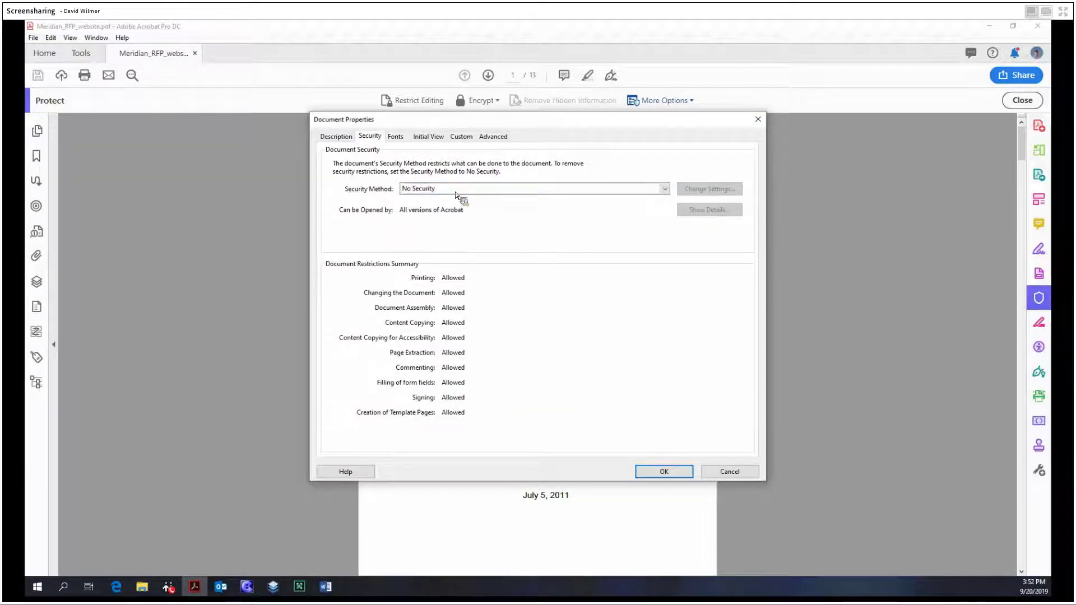
{"action": "left_click", "coordinate": [440, 189]}
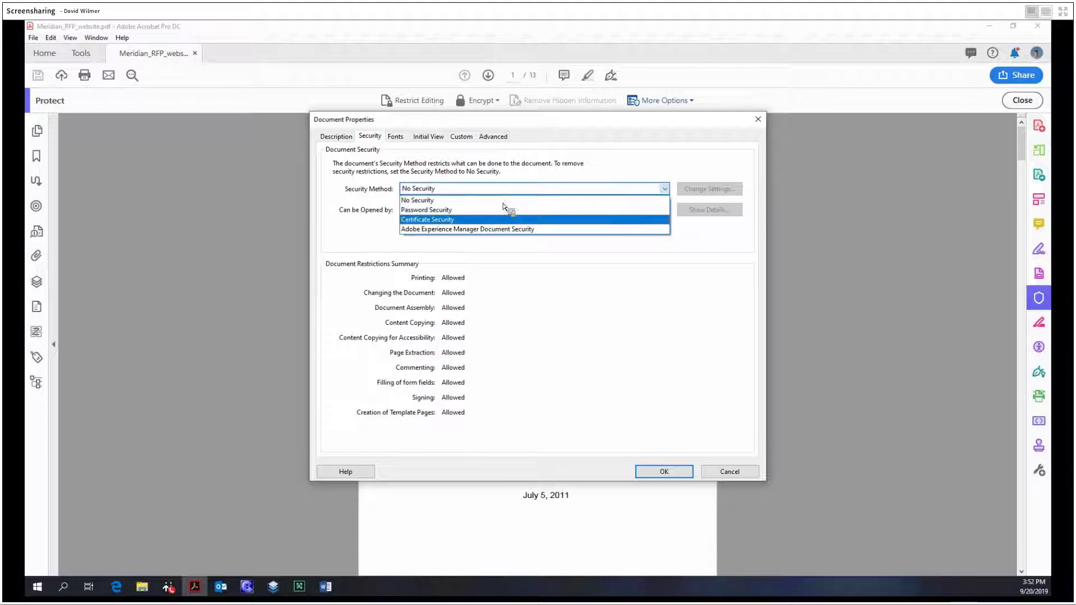
{"action": "left_click", "coordinate": [535, 200]}
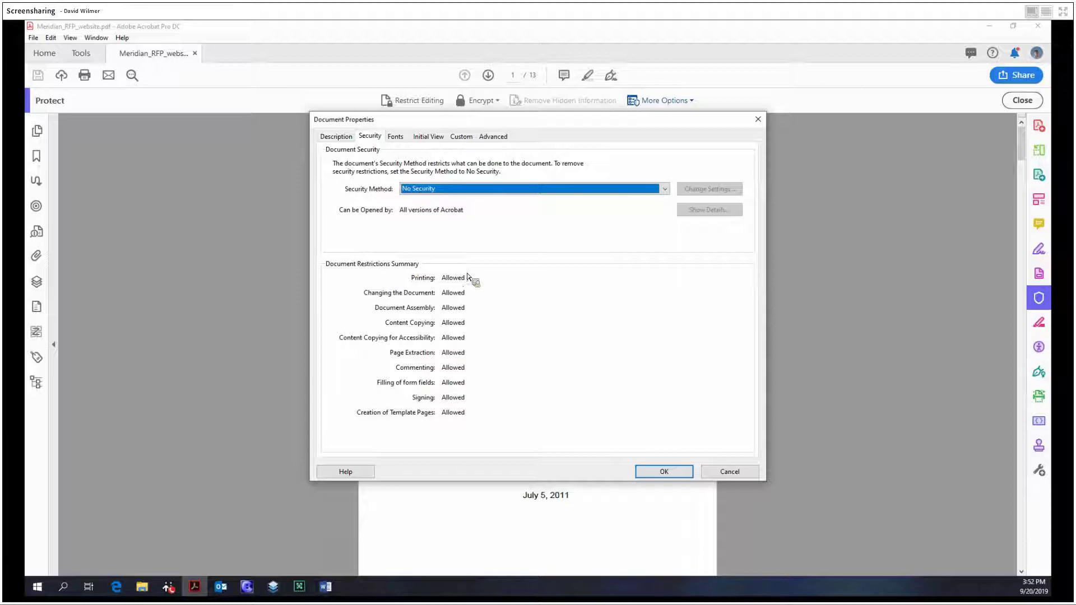
{"action": "left_click", "coordinate": [727, 472]}
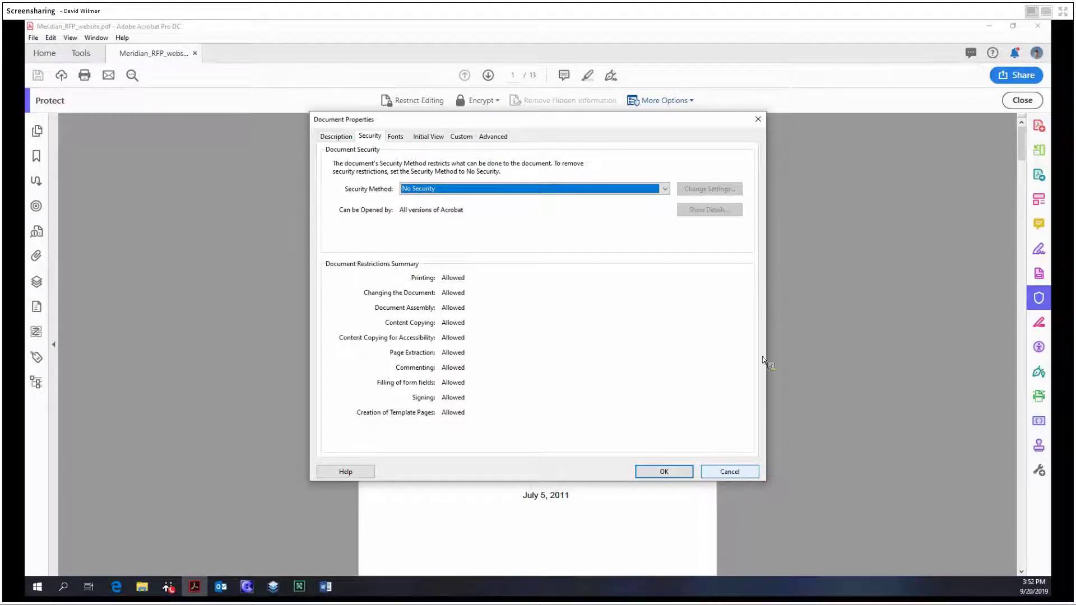
{"action": "left_click", "coordinate": [664, 102]}
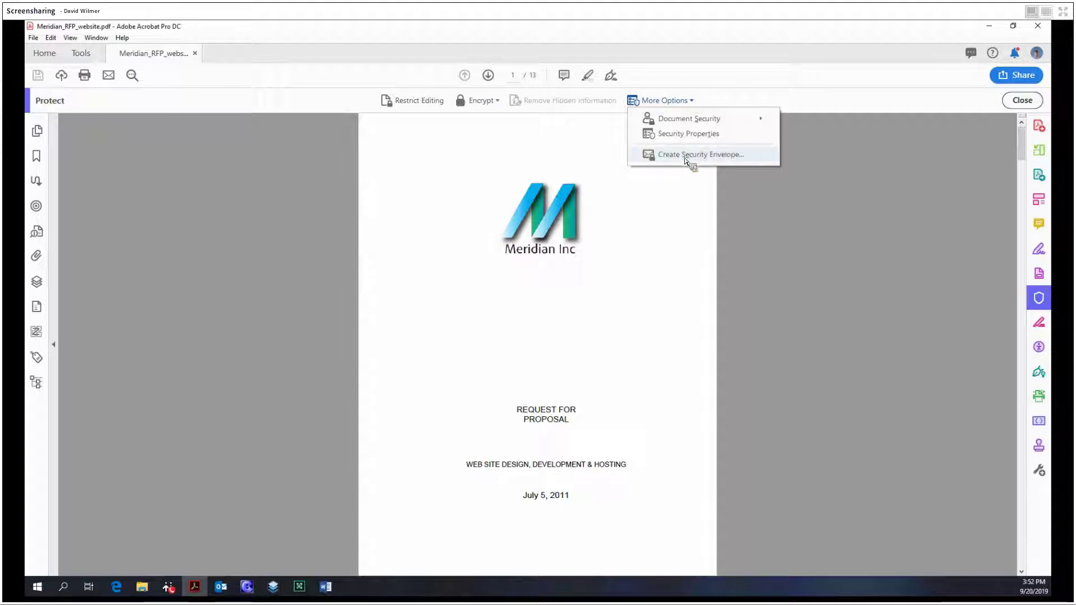
Enclose the RFP in an Interdepartment eEnvelope security envelope, advancing to the Security Policy step.
{"action": "left_click", "coordinate": [692, 155]}
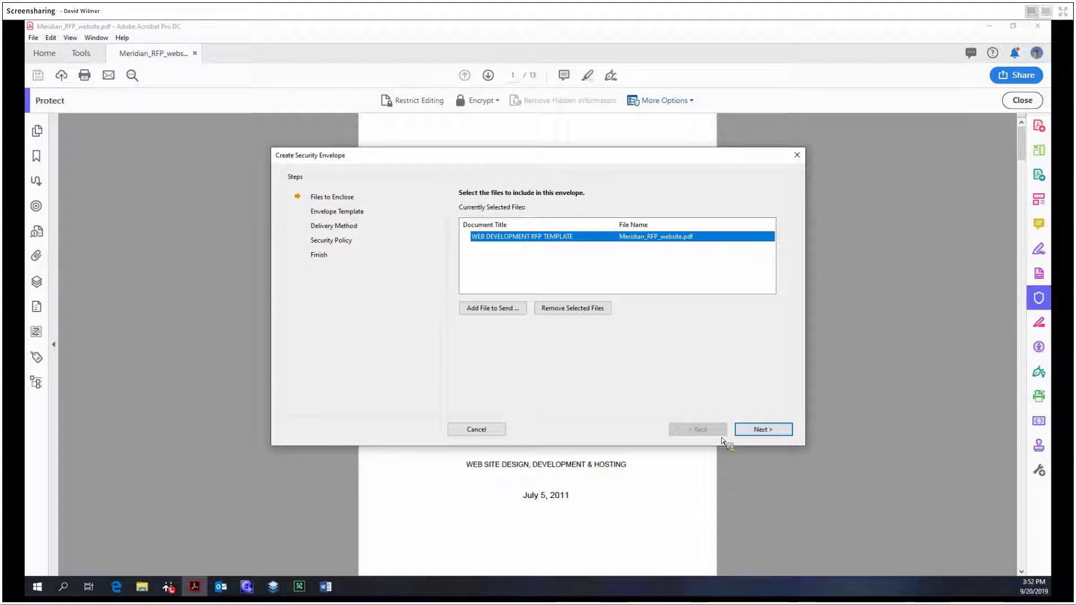
{"action": "left_click", "coordinate": [784, 430]}
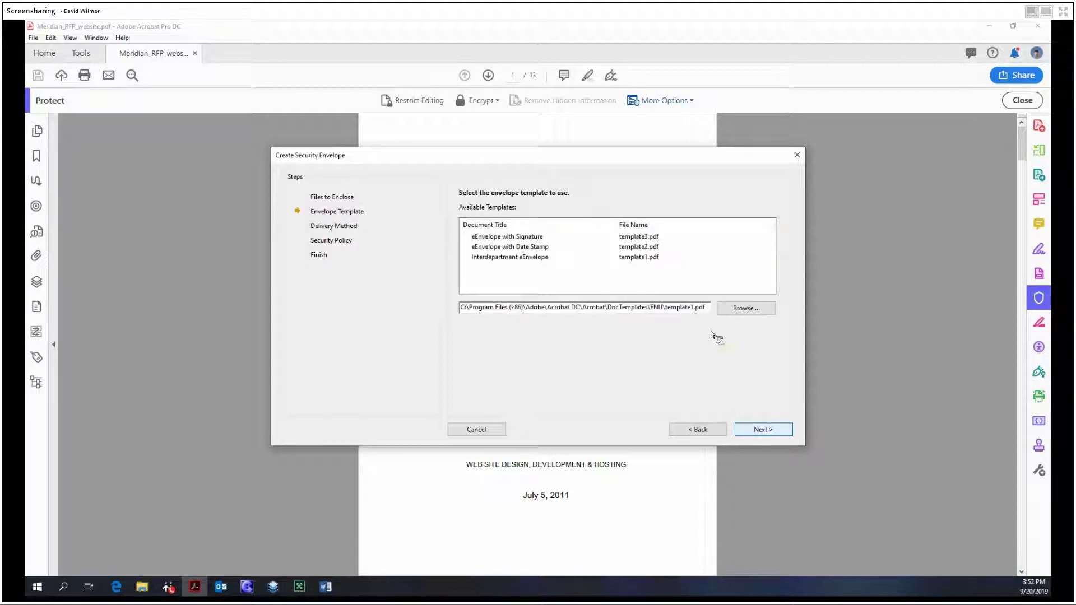
{"action": "left_click", "coordinate": [643, 258]}
{"action": "left_click", "coordinate": [769, 430]}
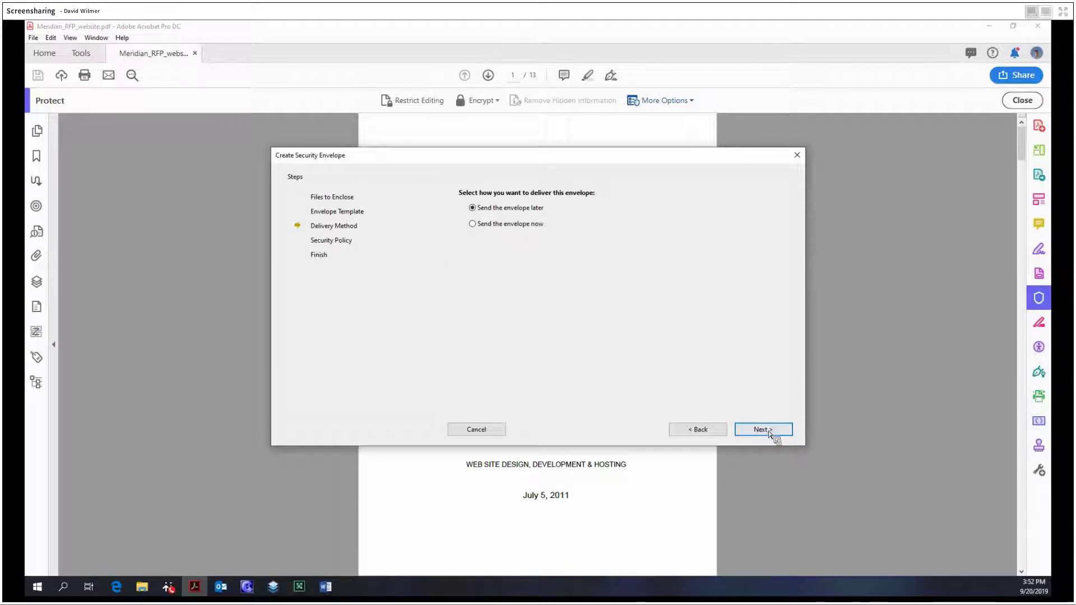
{"action": "key", "text": "Down"}
{"action": "left_click", "coordinate": [762, 428]}
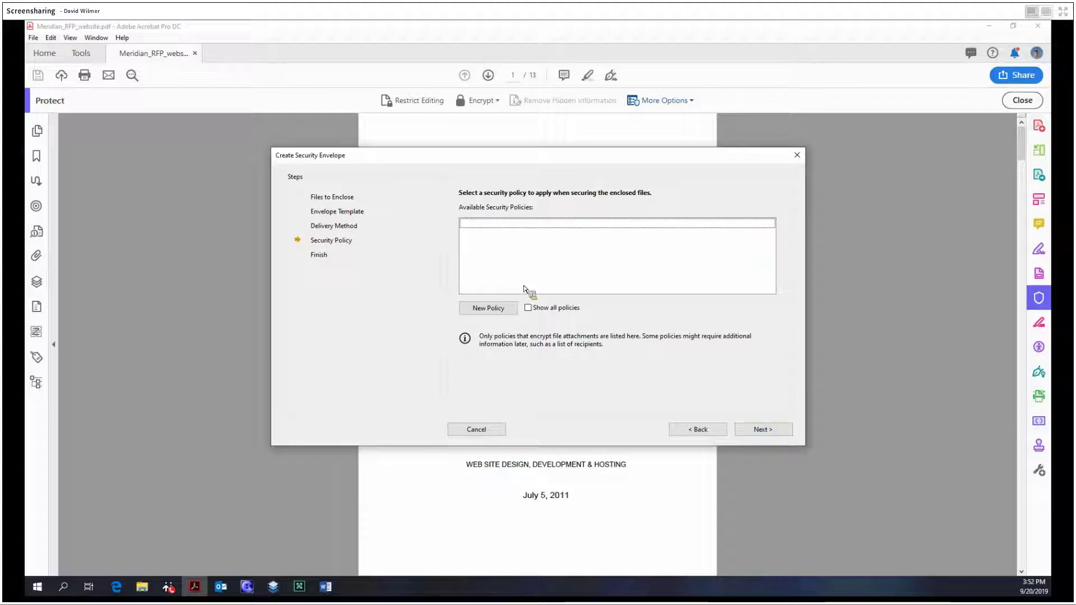
Start a new password-based security policy named 'policy'.
{"action": "left_click", "coordinate": [513, 308]}
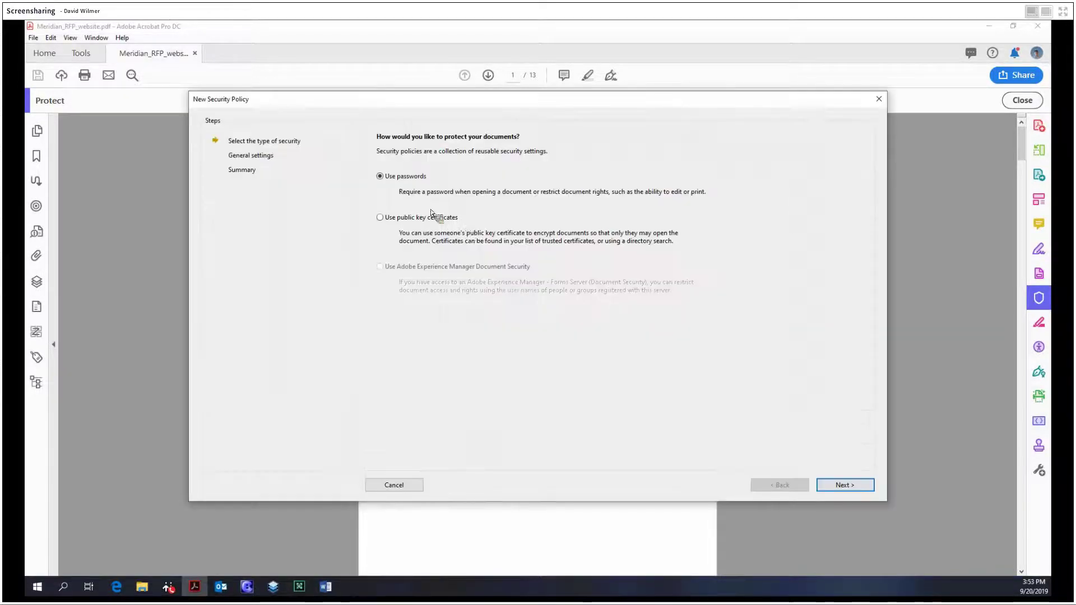
{"action": "left_click", "coordinate": [846, 485]}
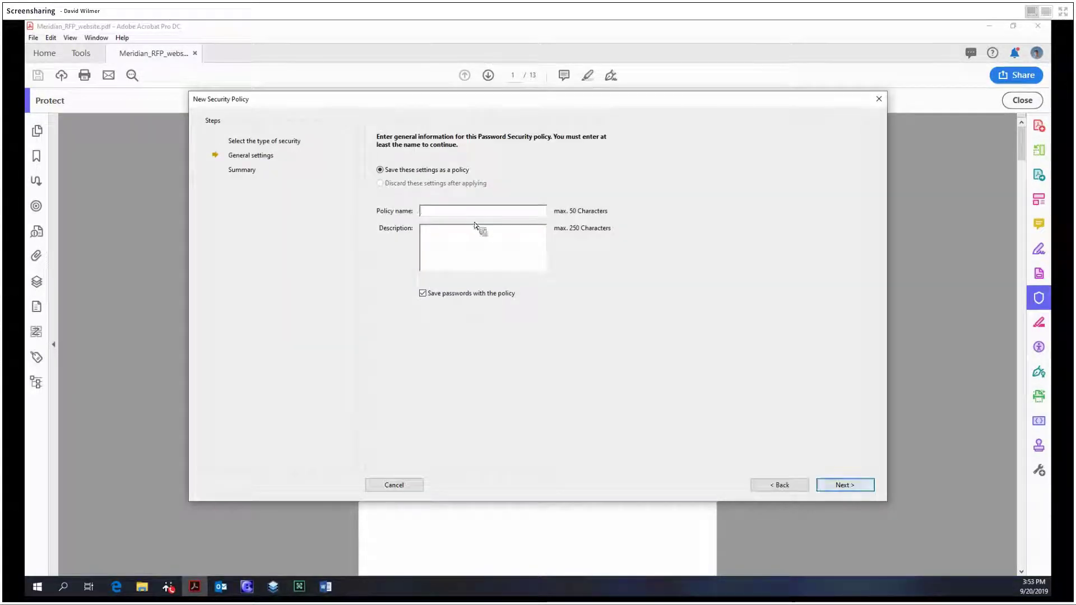
{"action": "type", "text": "policy"}
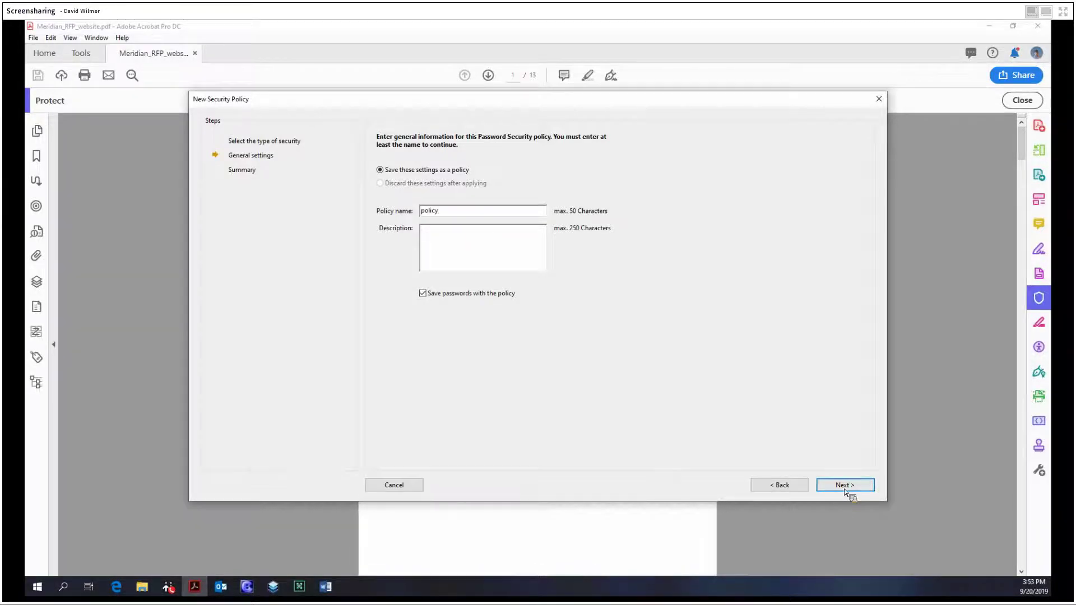
{"action": "left_click", "coordinate": [824, 485]}
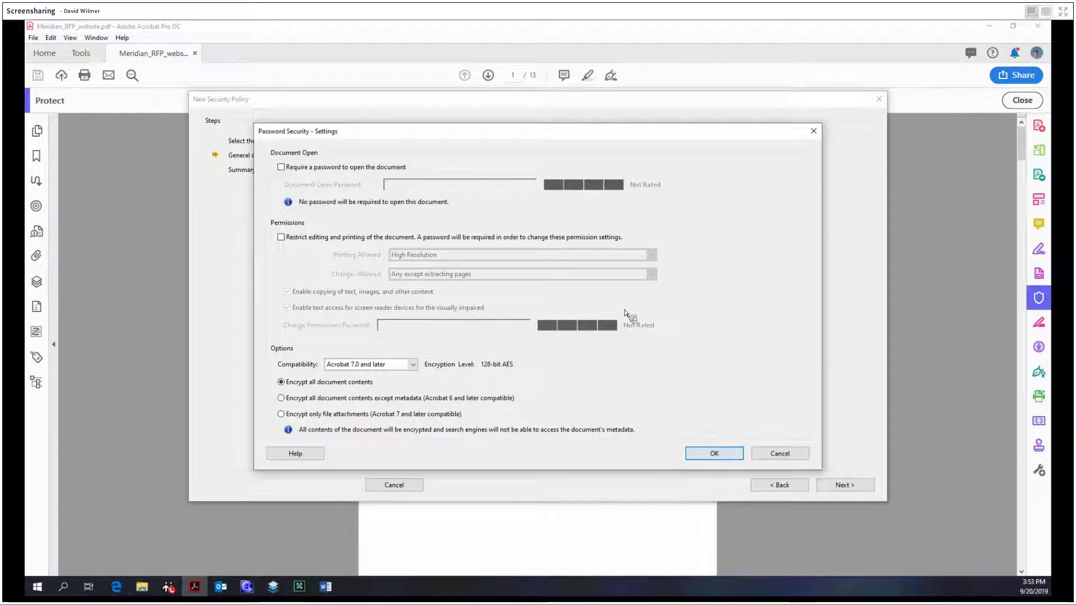
{"action": "key", "text": "Return"}
Require a password to open the document, enter and confirm it, and finish the policy.
{"action": "left_click", "coordinate": [645, 338]}
{"action": "left_click", "coordinate": [281, 167]}
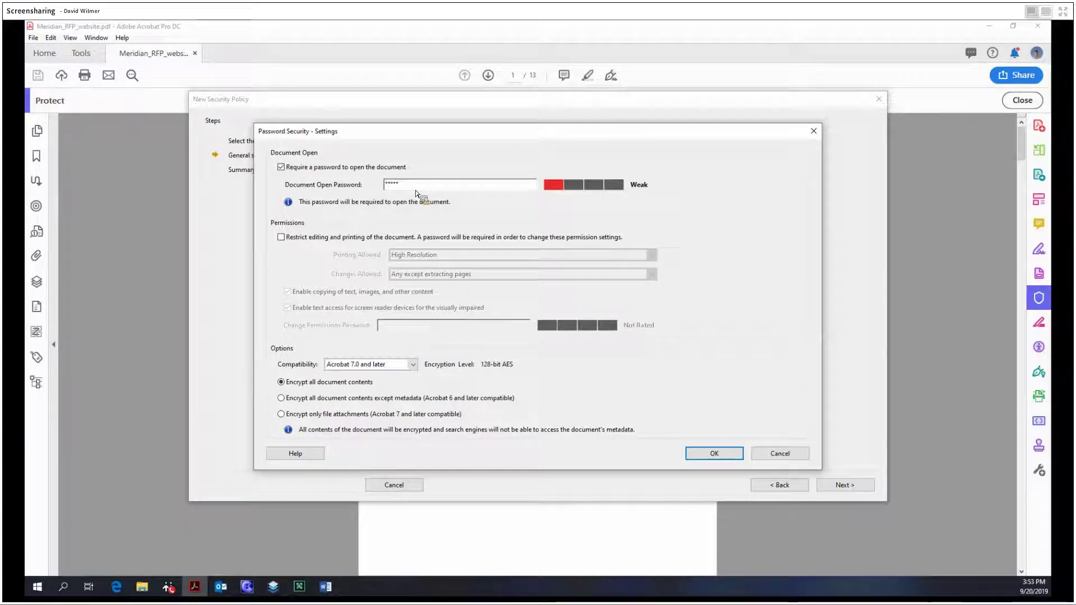
{"action": "type", "text": "*****"}
{"action": "key", "text": "Return"}
{"action": "type", "text": "***"}
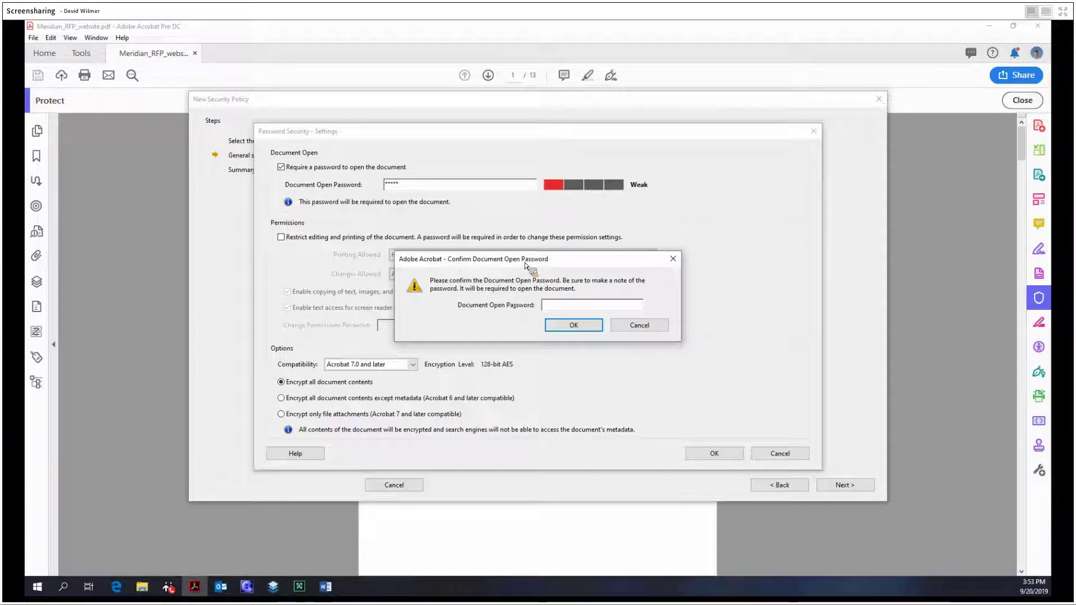
{"action": "type", "text": "**"}
{"action": "key", "text": "Return"}
{"action": "left_click", "coordinate": [714, 453]}
{"action": "left_click", "coordinate": [845, 485]}
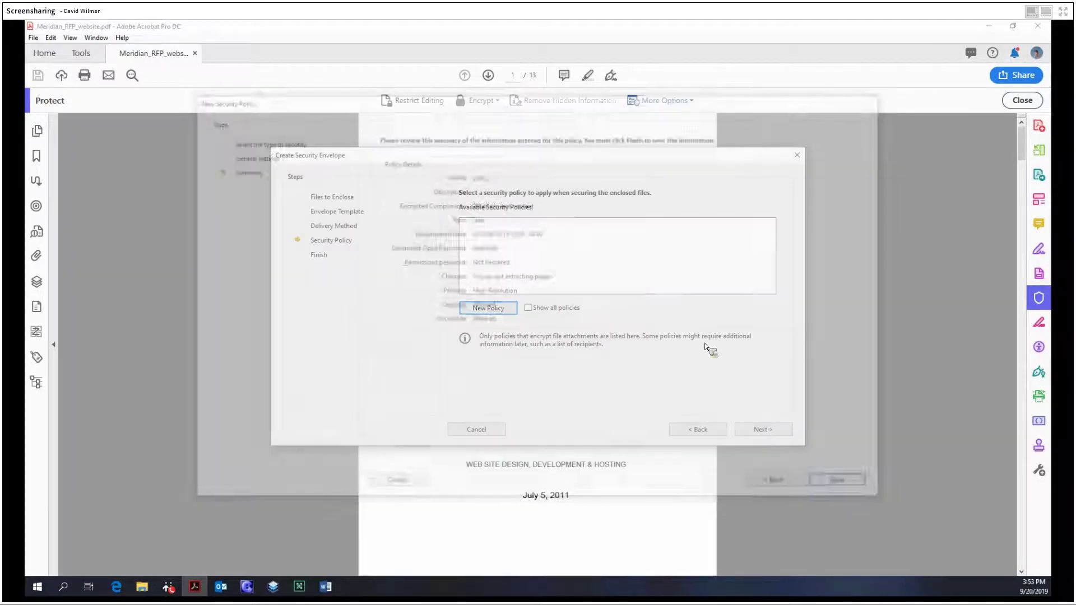
{"action": "left_click", "coordinate": [542, 308]}
Secure the Interdepartment Envelope with the new 'policy' and generate it.
{"action": "left_click", "coordinate": [512, 243]}
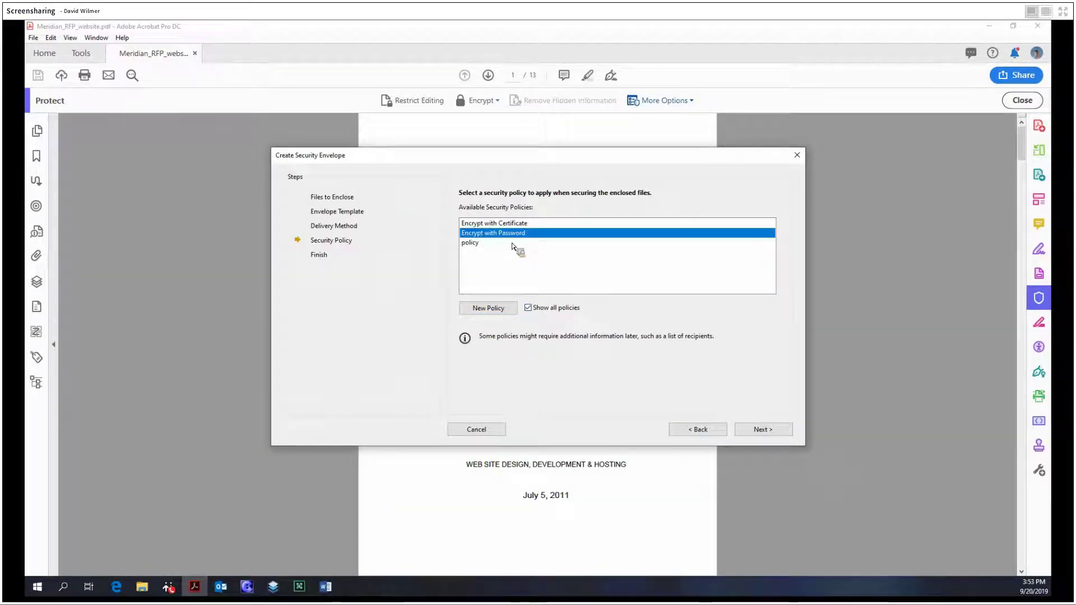
{"action": "left_click", "coordinate": [770, 432]}
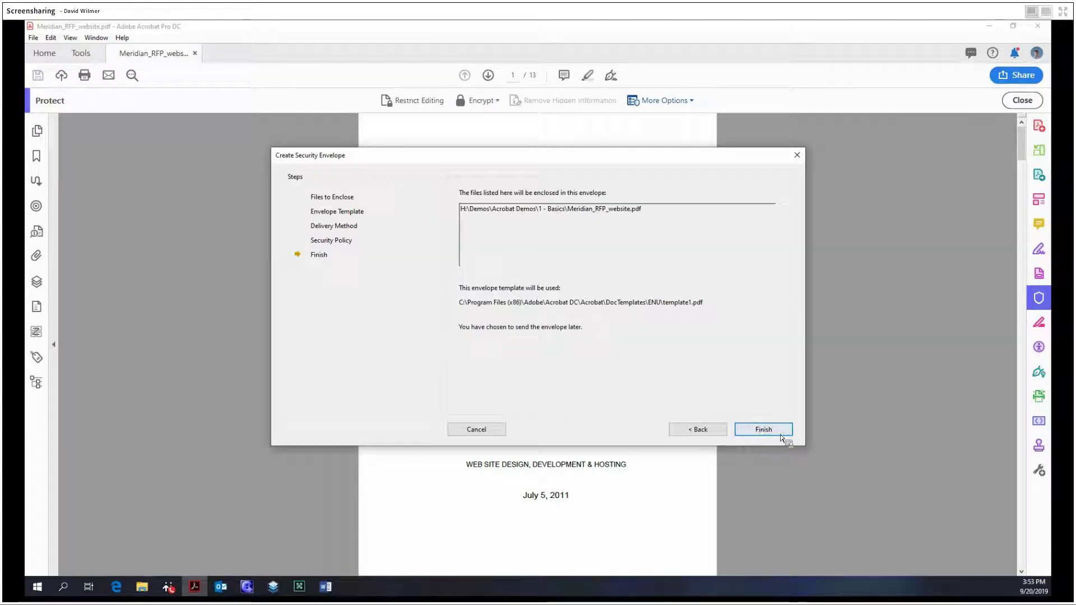
{"action": "left_click", "coordinate": [781, 435]}
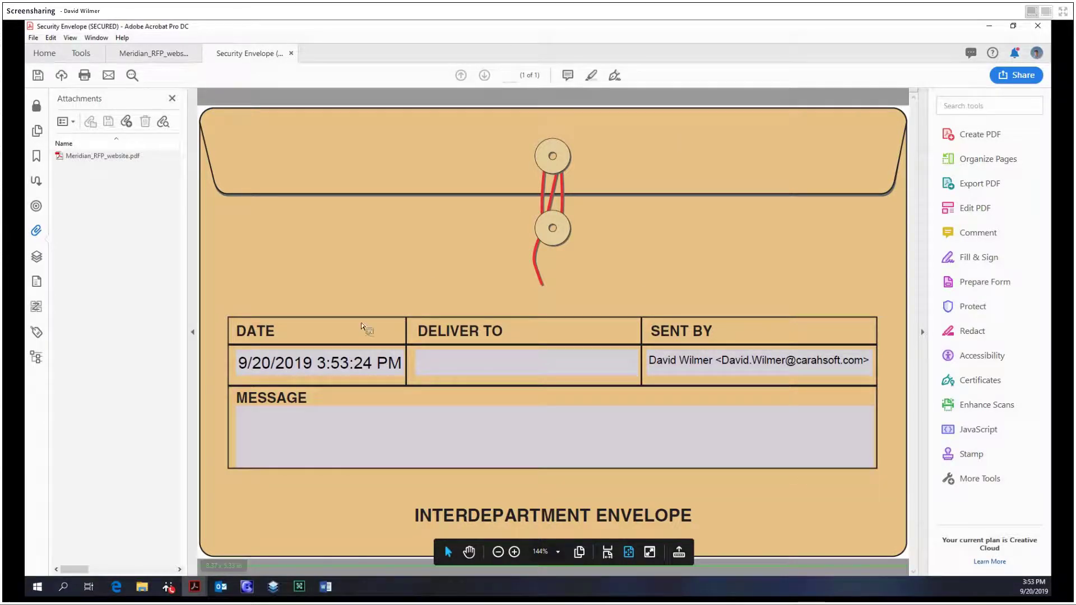
Close the generated envelope without saving, returning to Meridian_RFP_website.pdf.
{"action": "left_click_drag", "start_coordinate": [128, 167], "coordinate": [290, 60]}
{"action": "left_click_drag", "start_coordinate": [672, 210], "coordinate": [549, 335]}
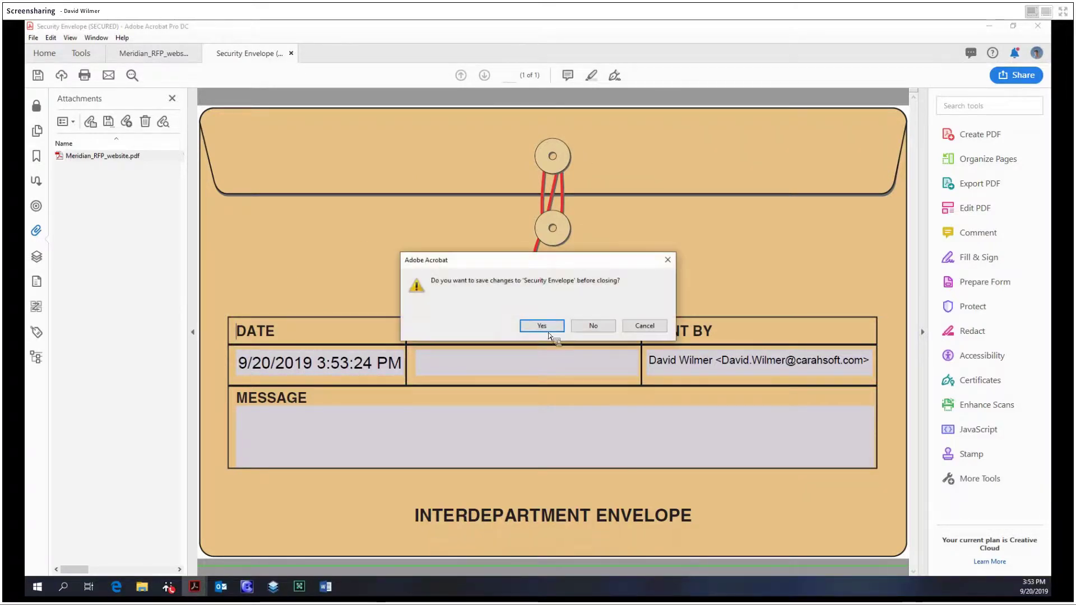
{"action": "left_click", "coordinate": [592, 326]}
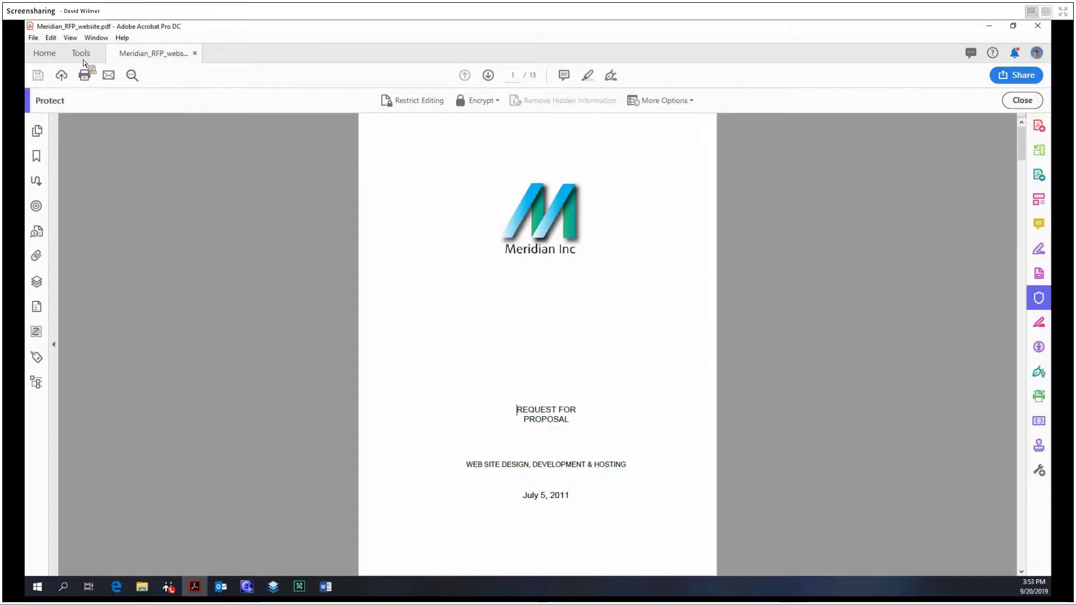
Show the Tools center with Forms & Signatures and Protect & Standardize sections.
{"action": "left_click", "coordinate": [84, 54]}
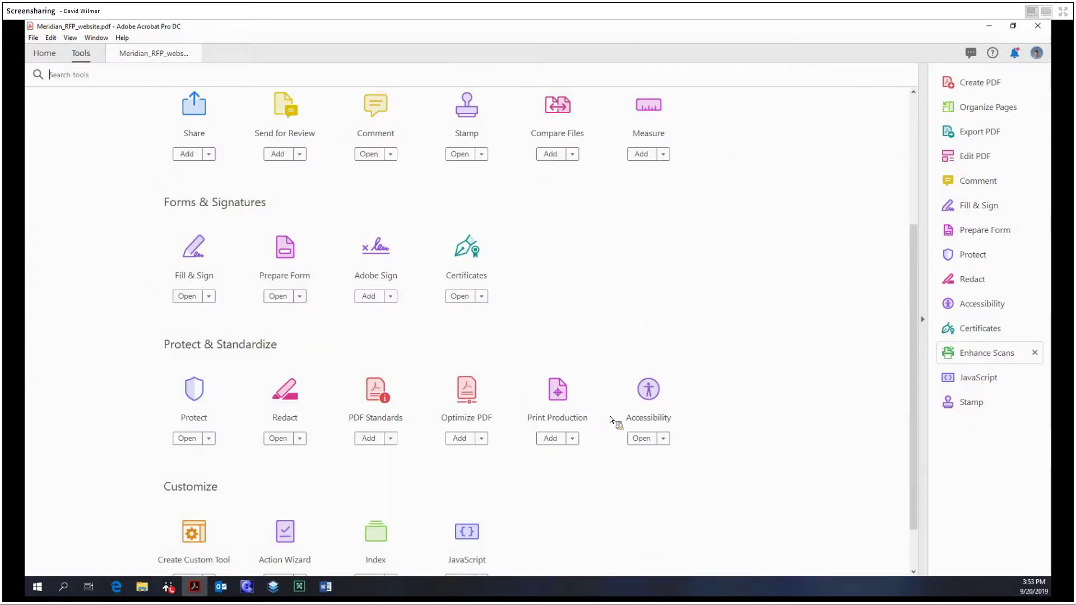